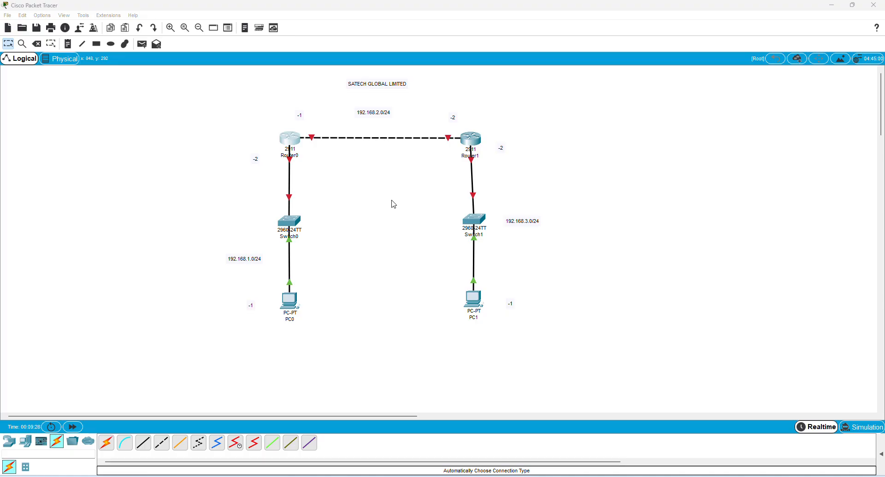
Move Switch0 slightly up toward Router0
click(292, 226)
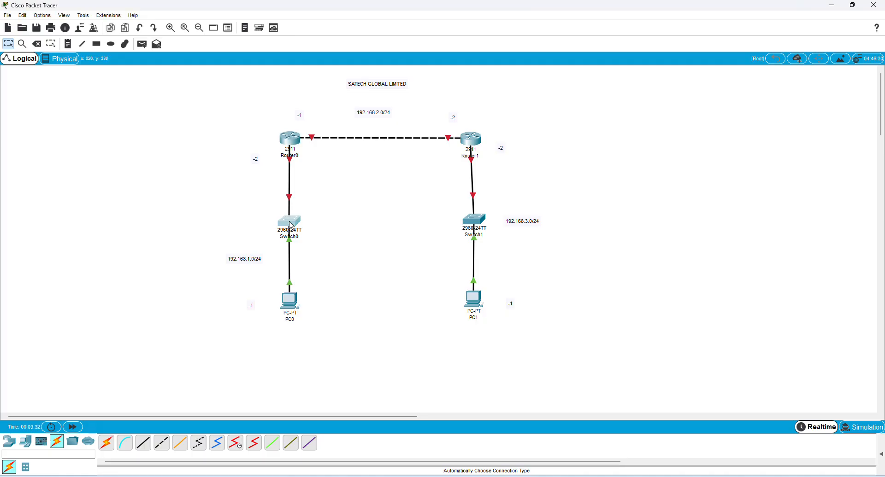
drag(291, 226, 291, 223)
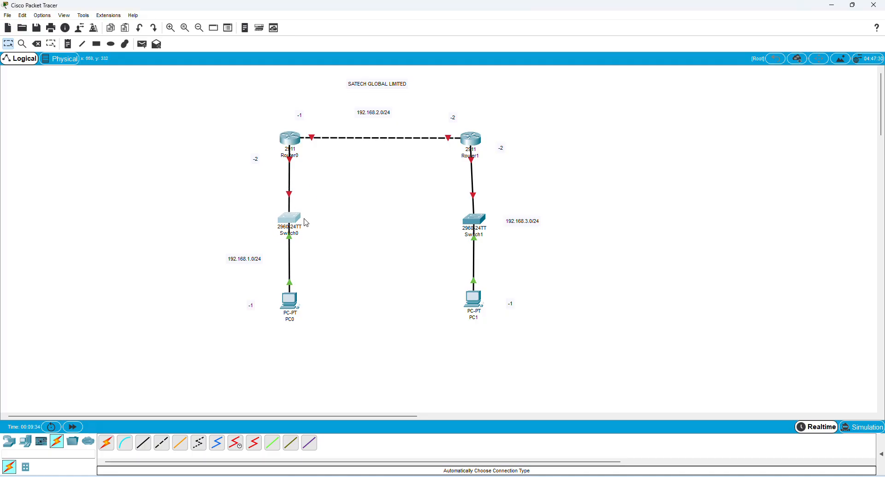
Assign PC0 the static IPv4 address 192.168.1.1 with subnet mask 255.255.255.0
click(295, 300)
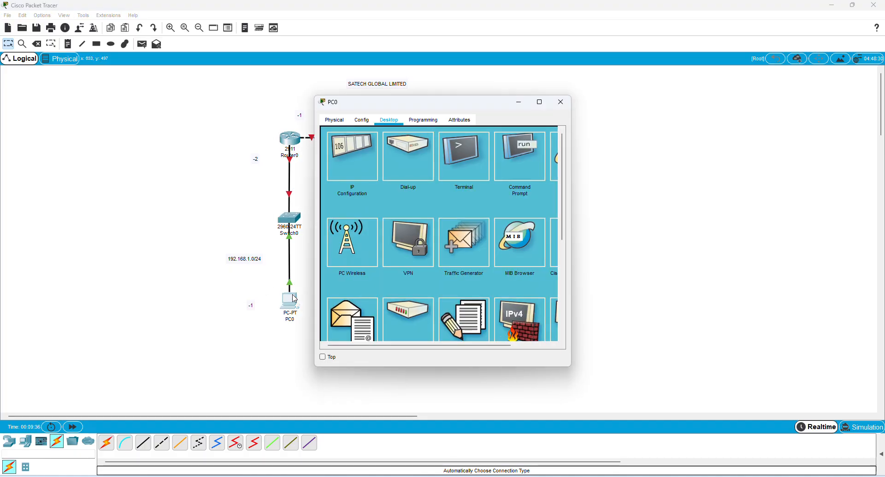
drag(464, 104, 689, 93)
click(577, 142)
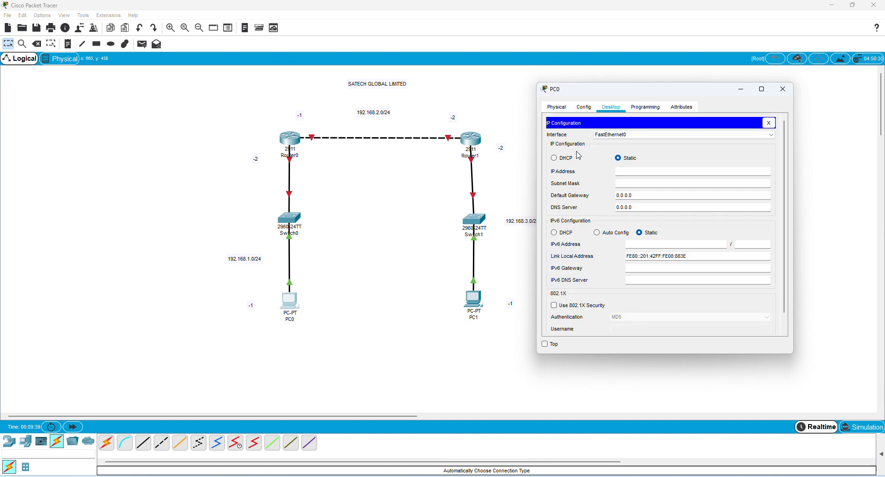
click(640, 169)
text(18)
text(2.168)
text(.1.1)
click(641, 184)
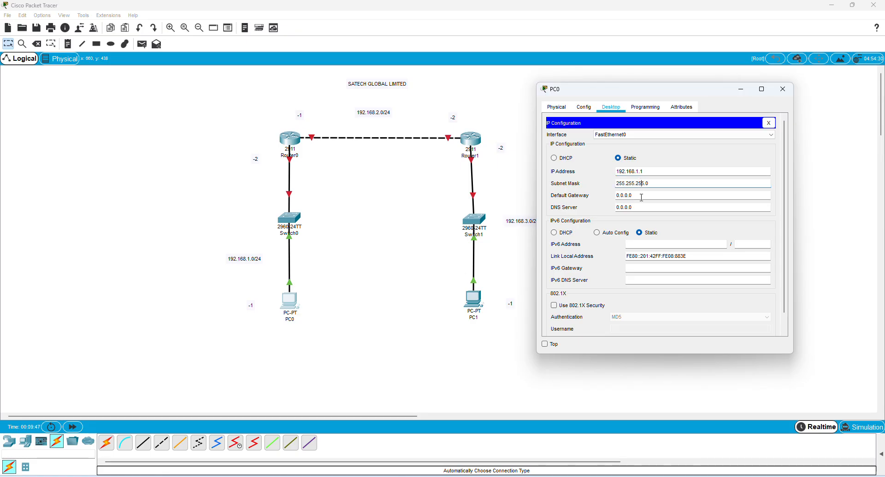
Set PC0's default gateway to 192.168.1.2 and close its configuration window
click(641, 196)
triple_click(642, 194)
text(192.168.1.2)
click(768, 123)
click(783, 89)
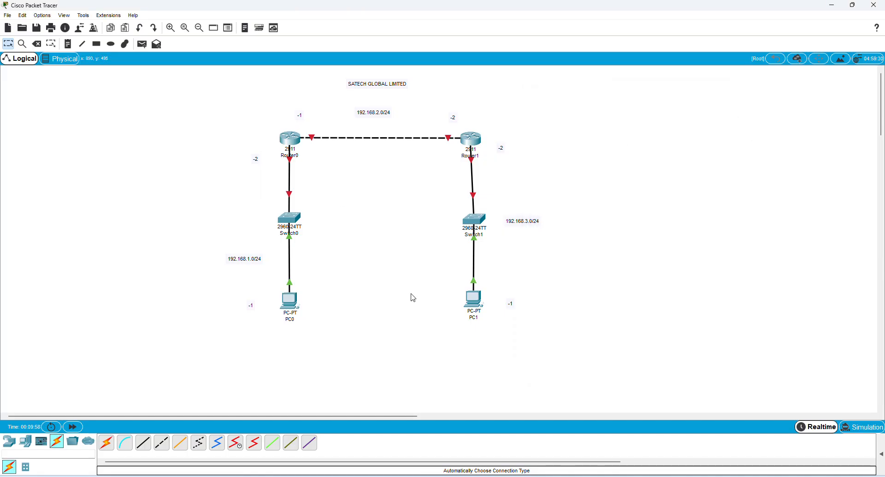
Assign PC1 the static IPv4 address 192.168.3.1 with subnet mask 255.255.255.0, keeping its window clear of the topology labels
click(477, 296)
click(478, 296)
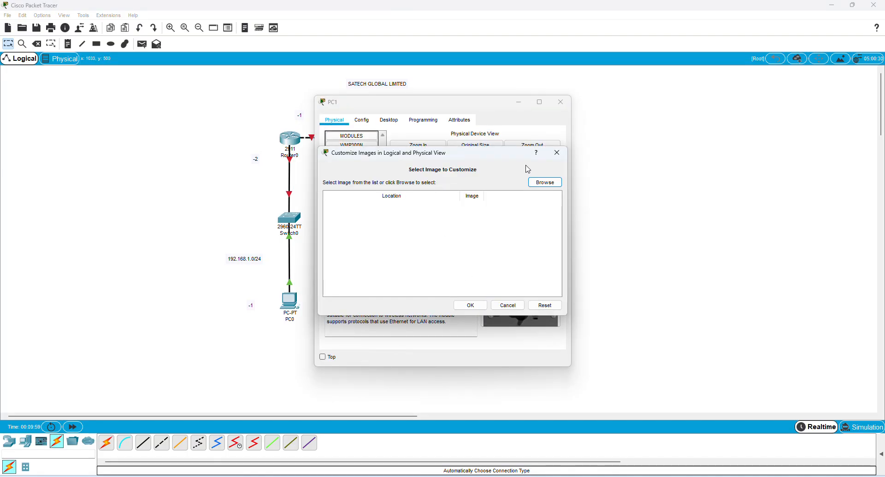
click(554, 154)
click(389, 121)
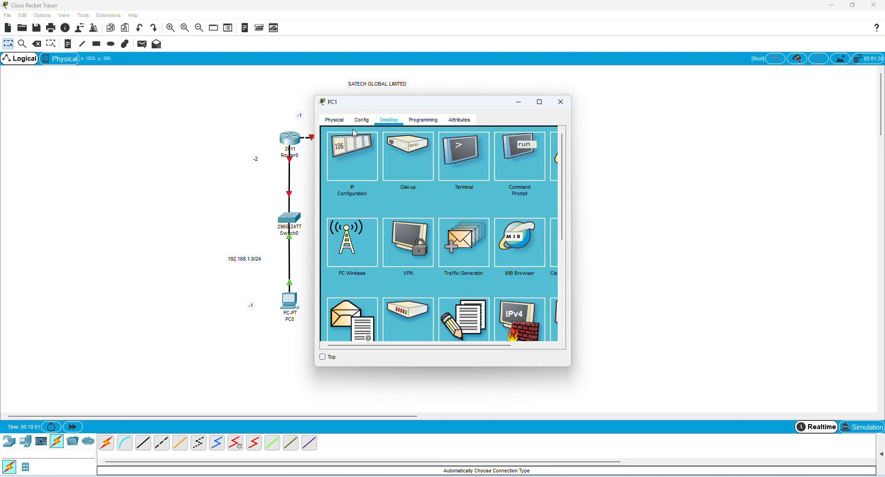
click(350, 167)
click(409, 184)
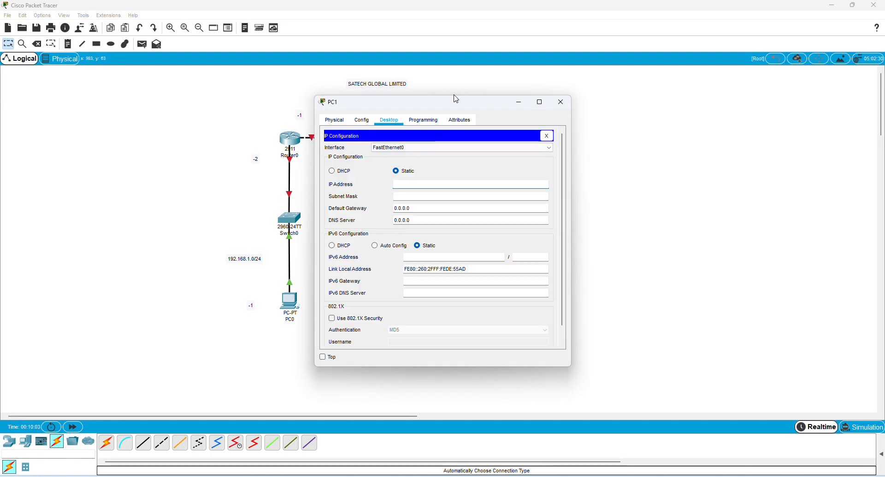
drag(455, 105, 655, 113)
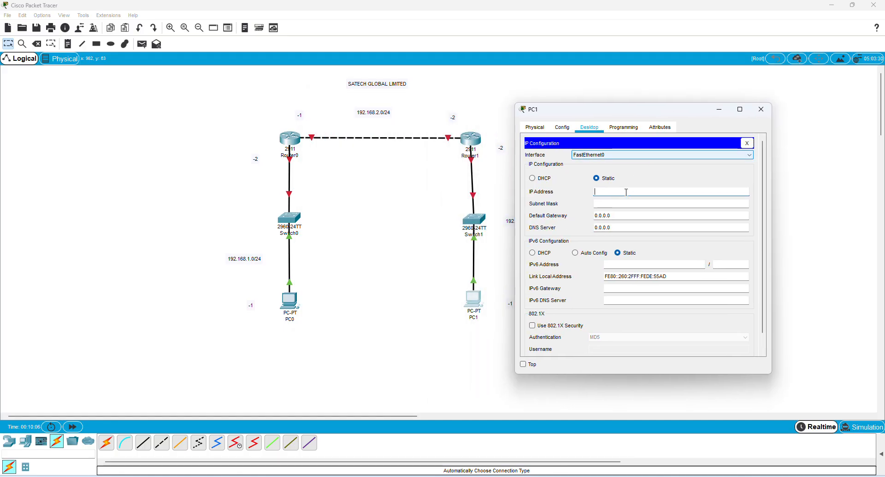
text(192.1)
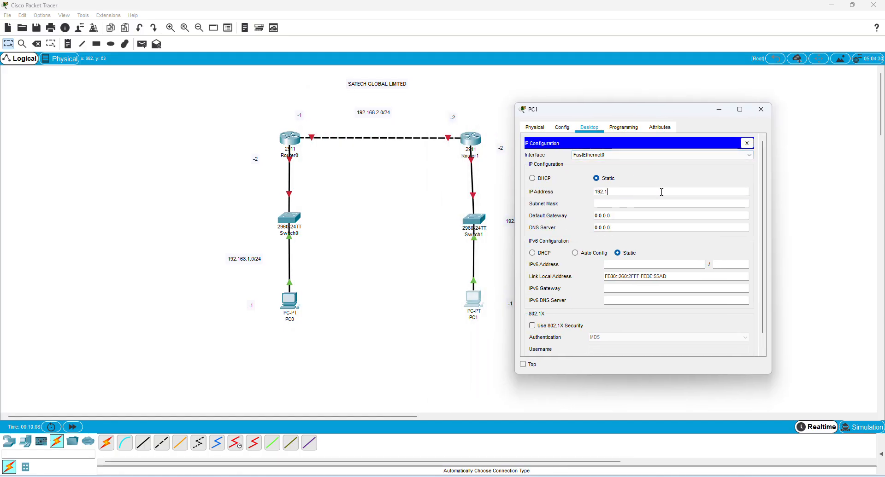
text(68.)
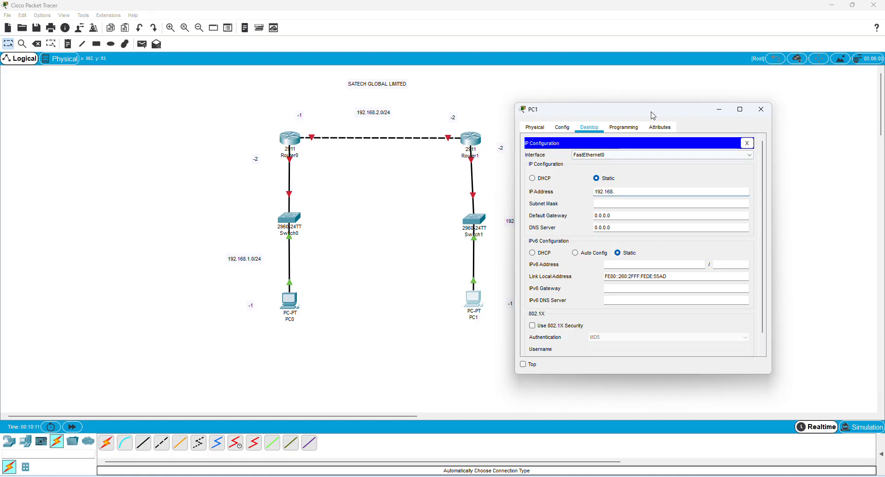
drag(651, 112, 688, 115)
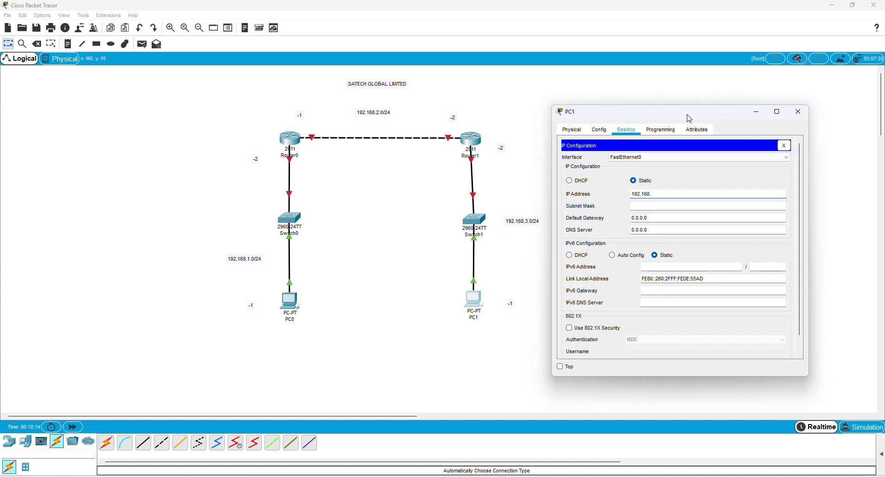
text(3.1)
click(643, 207)
Set PC1's default gateway to 192.168.3.2 and close its configuration window
double_click(659, 218)
click(658, 218)
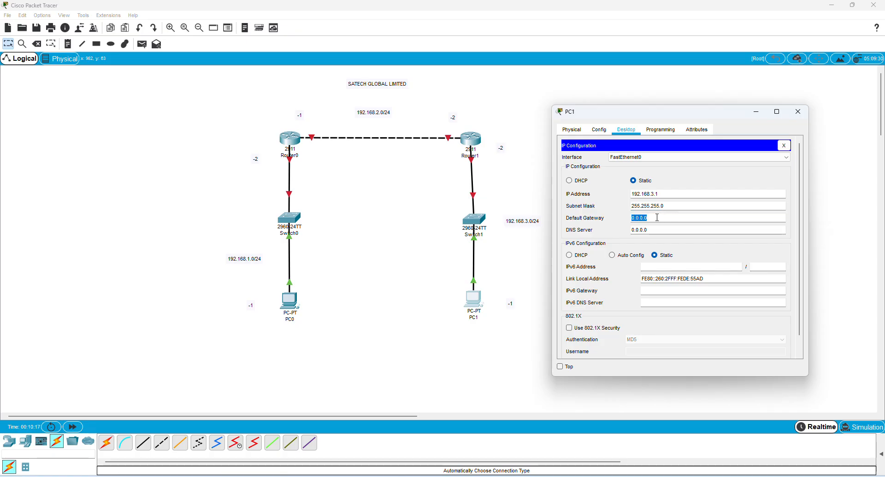
text(192.168.3.2)
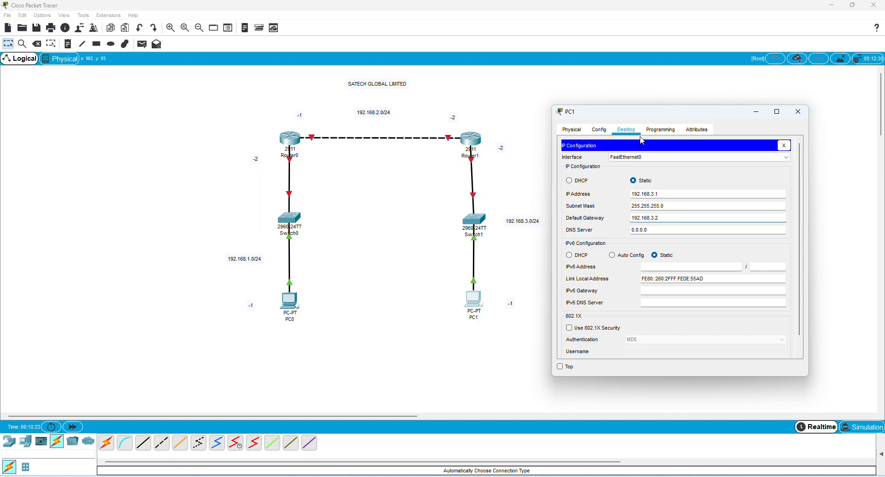
click(784, 145)
click(801, 113)
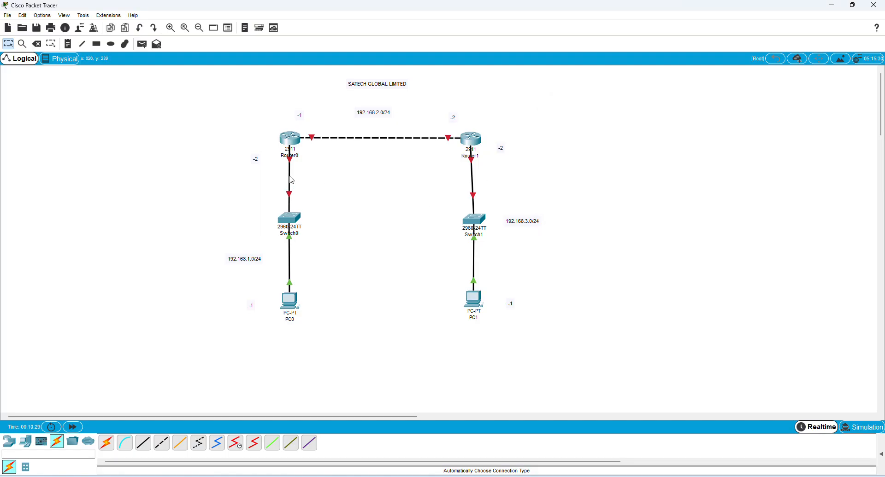
Open Router0's command line and decline the initial configuration dialog to reach the user prompt
click(289, 138)
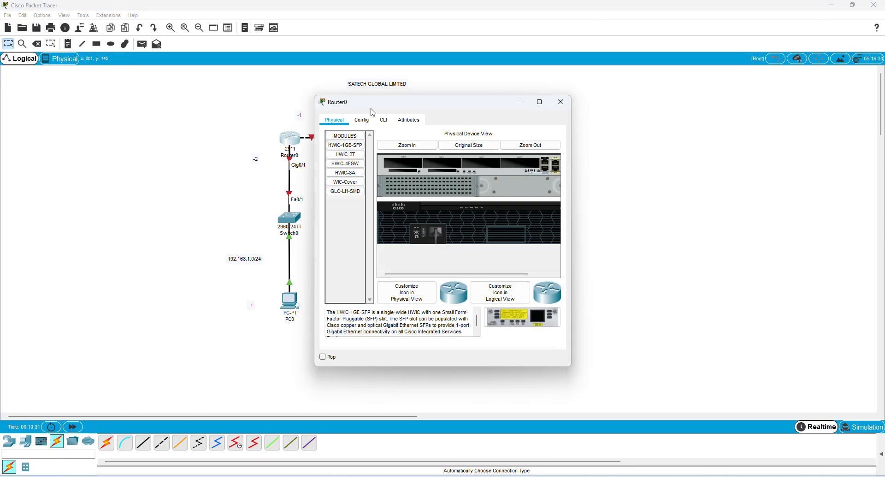
drag(450, 110, 704, 107)
click(637, 120)
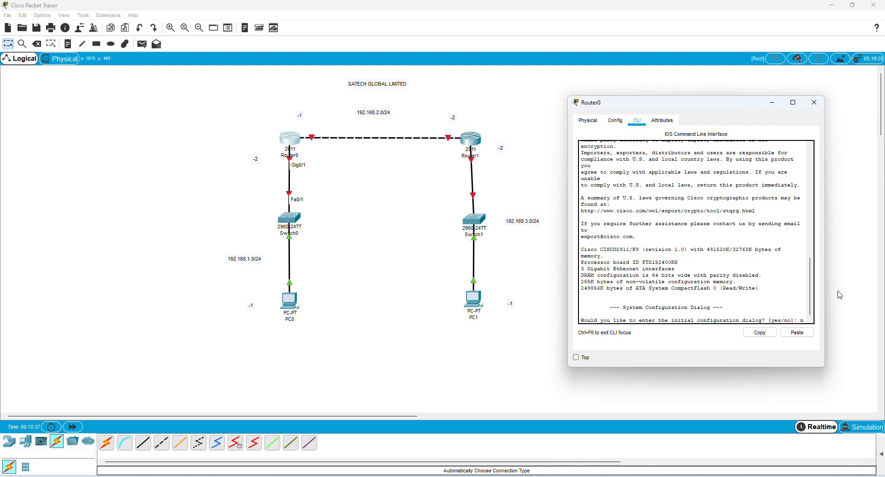
text(n)
key(Return)
key(Return)
key(Return)
key(Return)
Enter privileged mode and global configuration mode on Router0 with en and conf t
text(en)
key(Return)
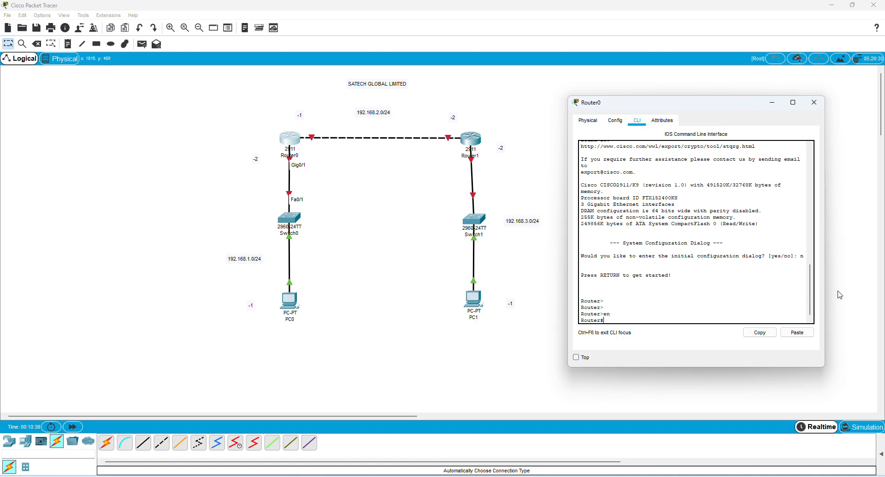
text(conf t)
key(Return)
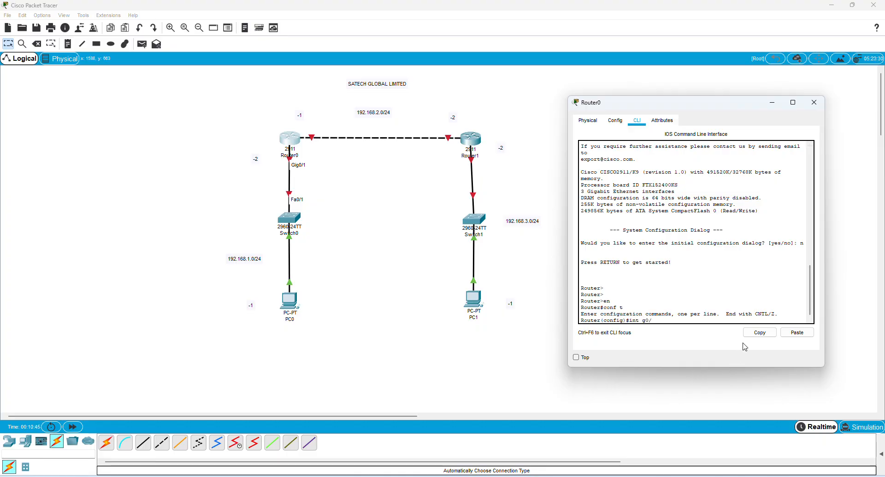
Assign 192.168.1.2 255.255.255.0 to Router0's interface g0/1, enable it with no sh, and close the router window
text(int g0/1)
key(Return)
text(ip add)
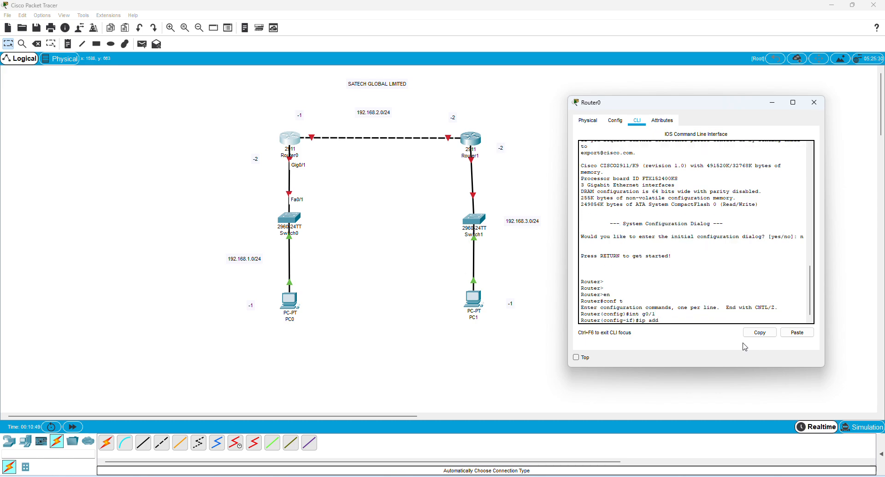
text( 192.168.1.2 255.255.255.0)
key(Return)
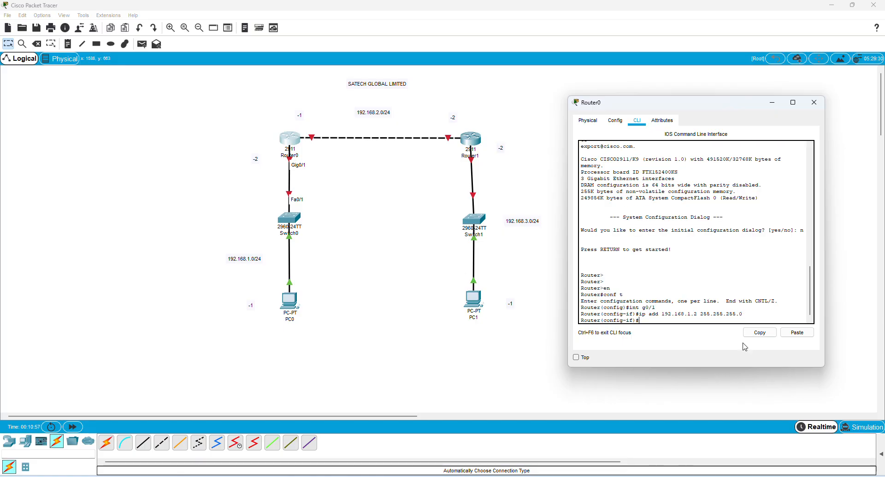
text(no sh)
key(Return)
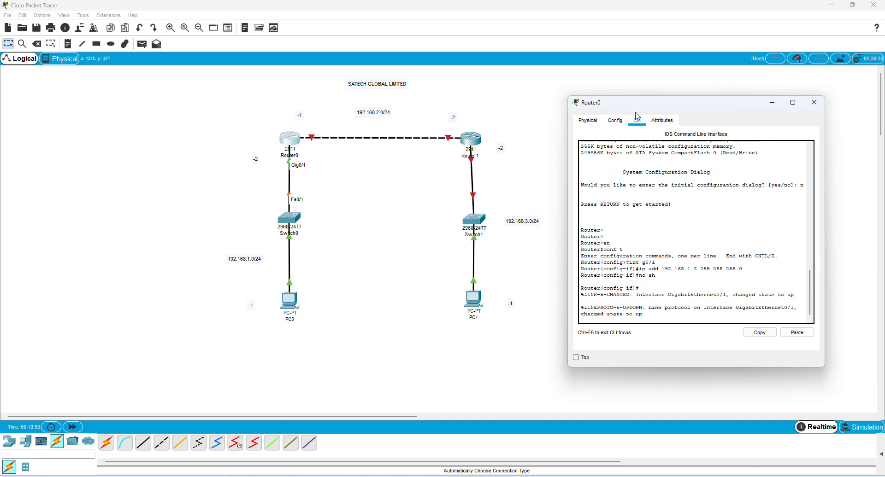
click(814, 102)
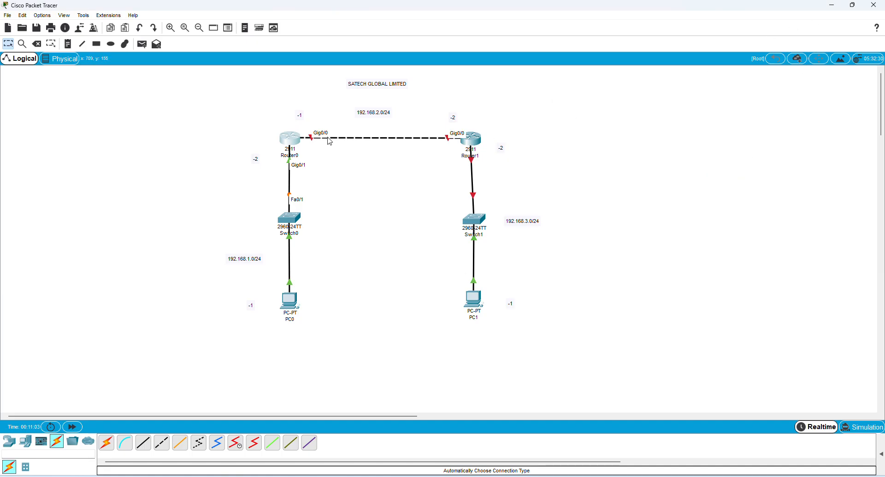
Assign 192.168.2.1 255.255.255.0 to Router0's interface g0/0, enable it with no sh, and close the router window
click(294, 140)
drag(440, 108, 646, 108)
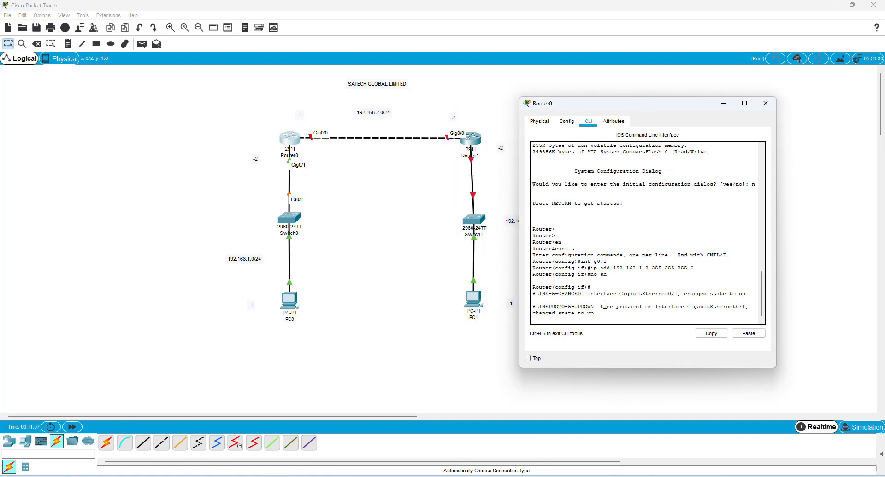
key(Return)
text(int )
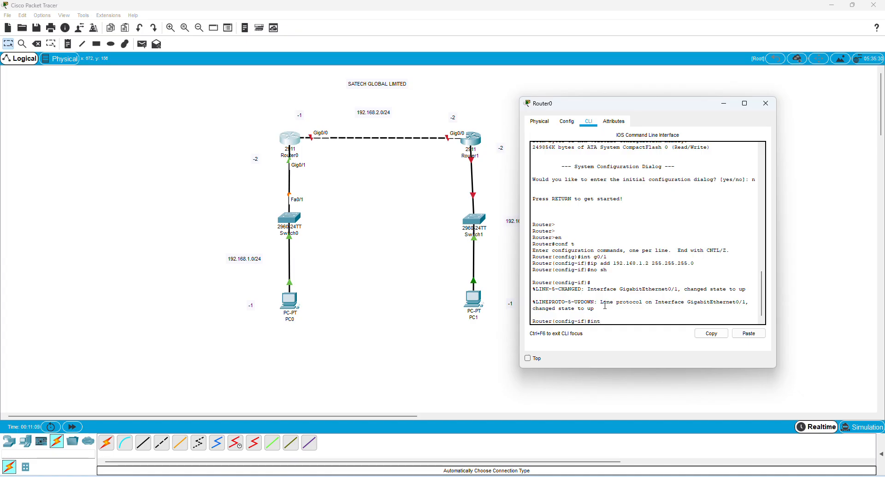
text(g0/0)
key(Return)
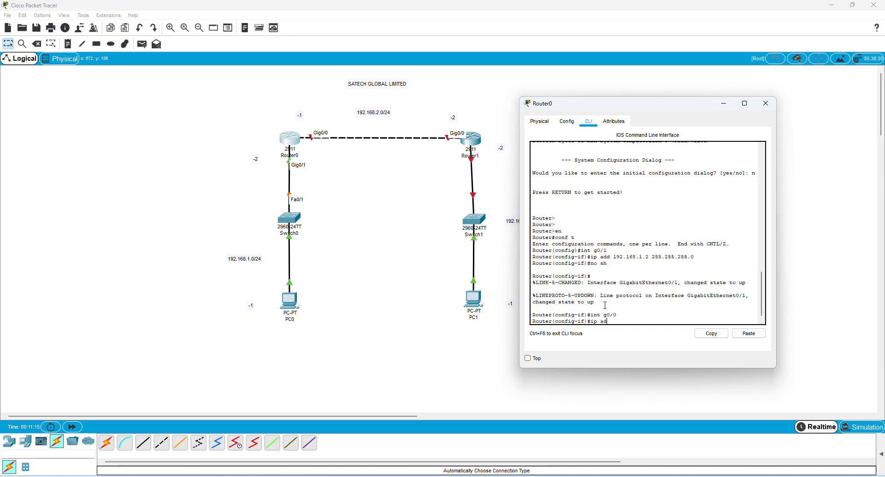
text(ip add 192.168.2.1 255.255.255.0)
key(Return)
text(no sh)
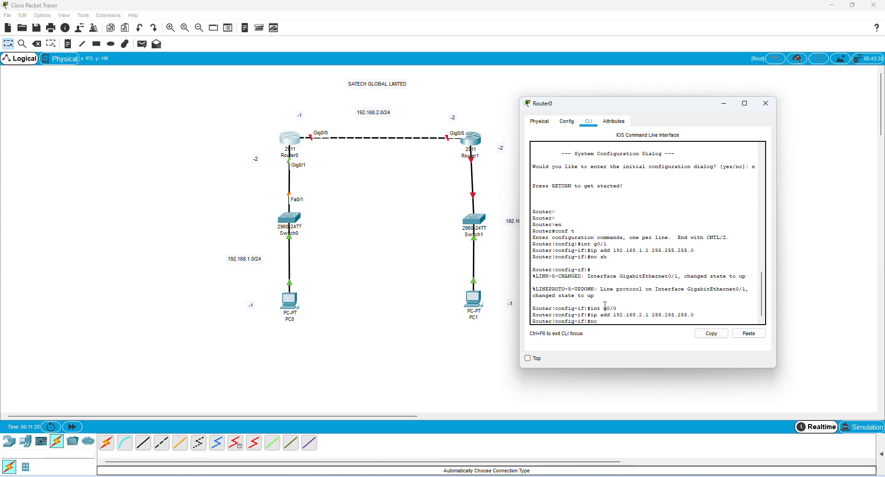
key(Return)
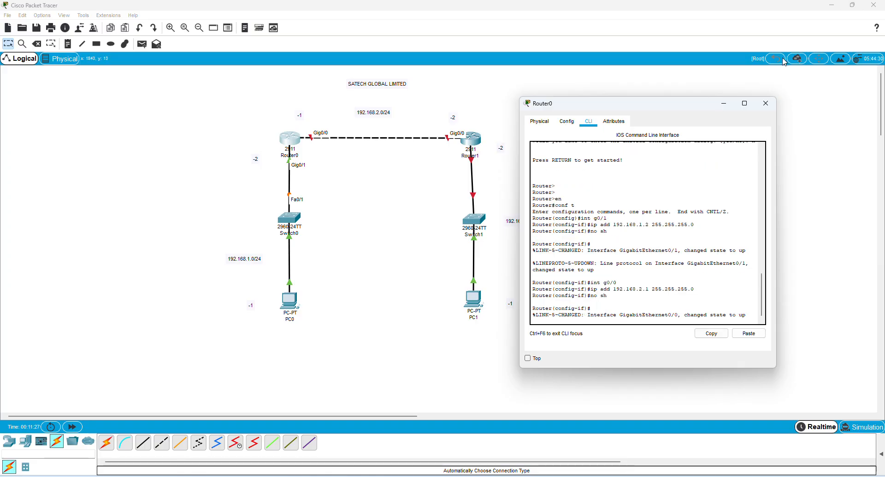
click(766, 103)
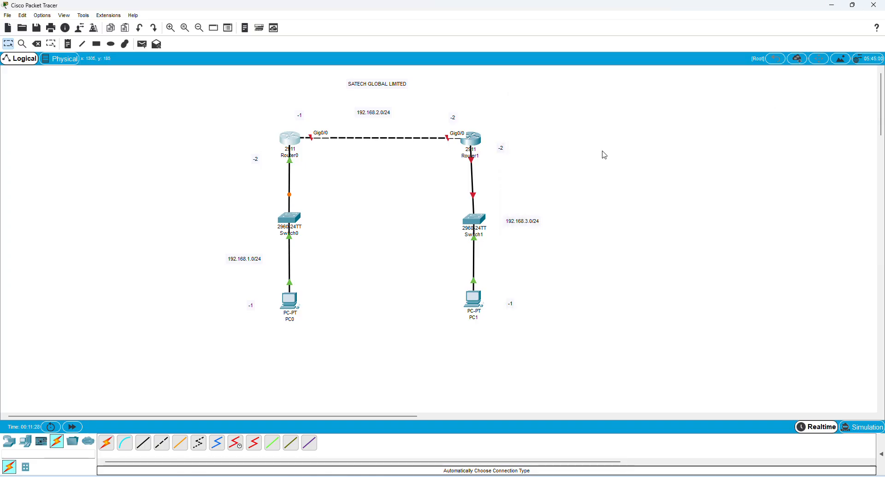
Open Router1's command line and decline the initial configuration dialog to reach the user prompt
click(475, 139)
drag(479, 107, 715, 103)
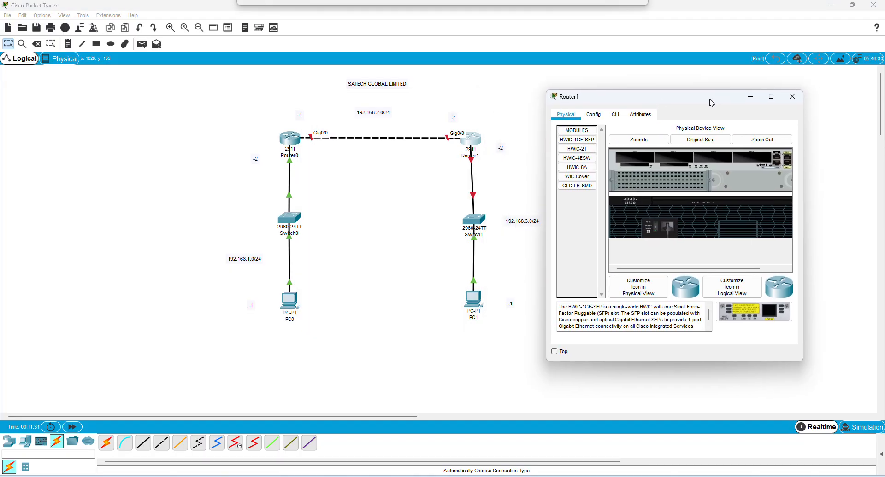
click(616, 114)
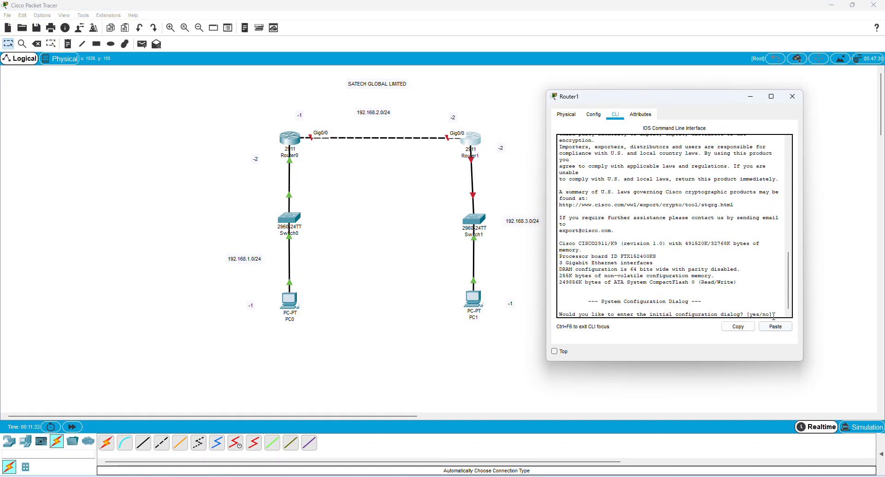
text(n)
key(Return)
key(Return)
key(Return)
key(Return)
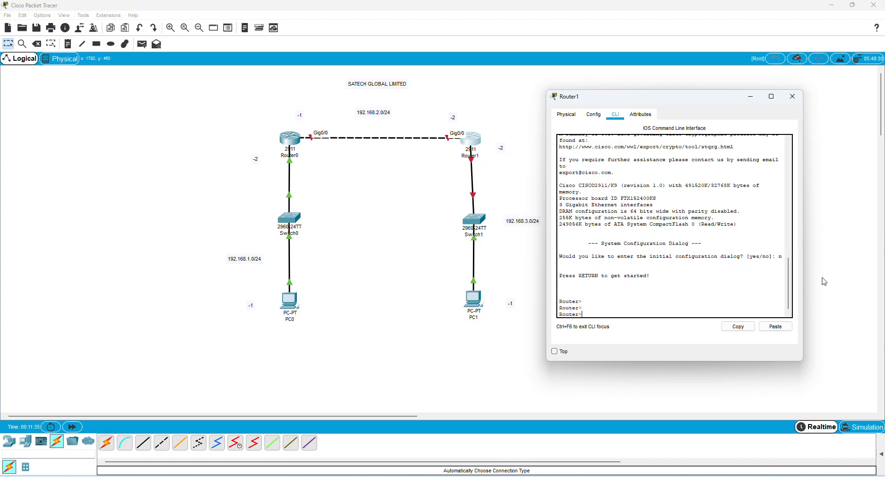
Enter privileged mode and global configuration mode on Router1 with en and conf t
text(en)
key(Return)
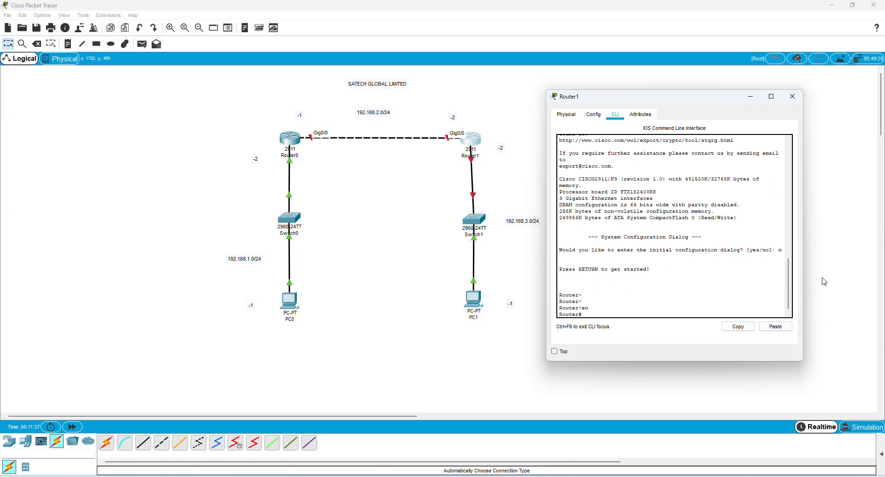
text(conf t)
key(Return)
key(Return)
key(Return)
key(Return)
key(Return)
key(Return)
key(Return)
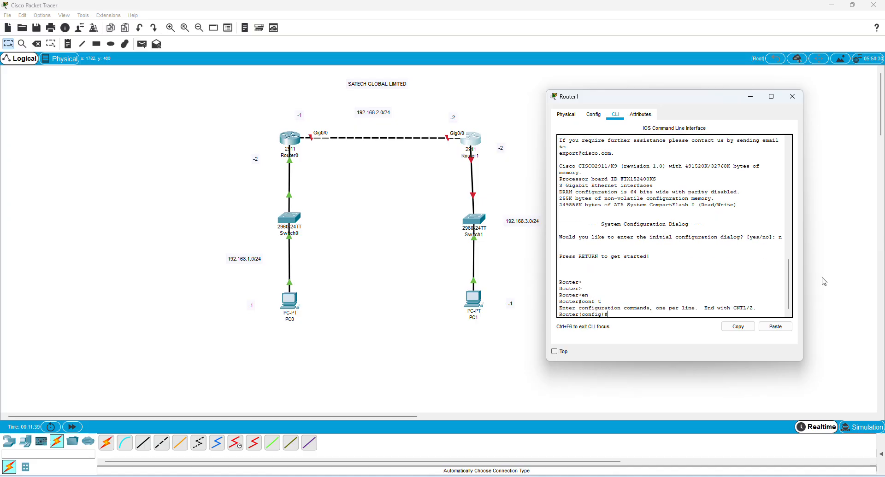
Assign 192.168.2.2 255.255.255.0 to Router1's interface g0/0, enable it with no sh, and close the router window
text(int)
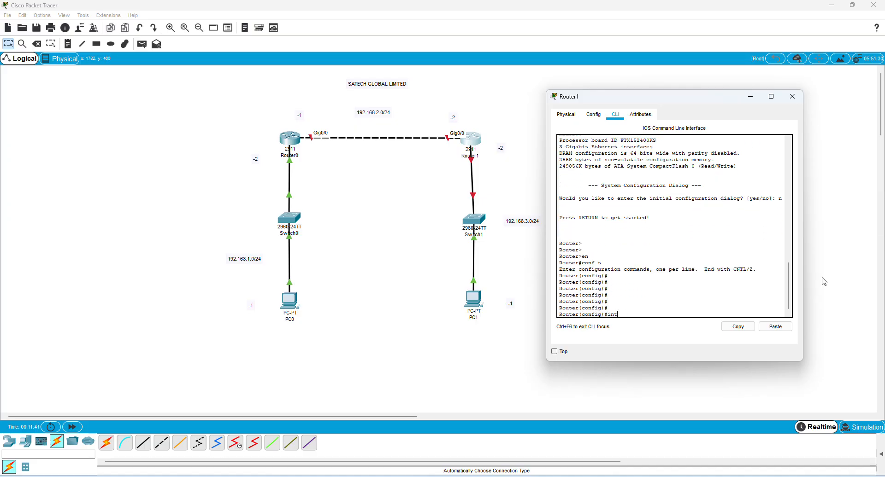
text( g0/0)
key(Return)
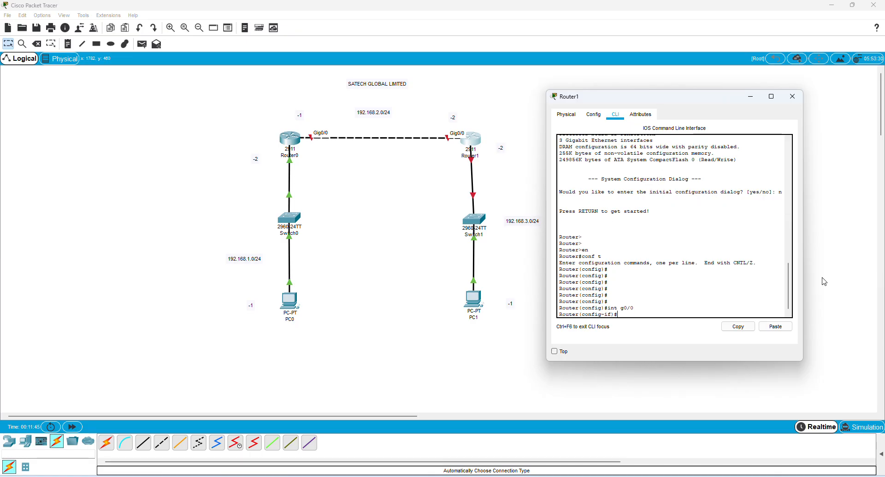
text(ip add 192.168.2.2 255.255.255.0)
key(Return)
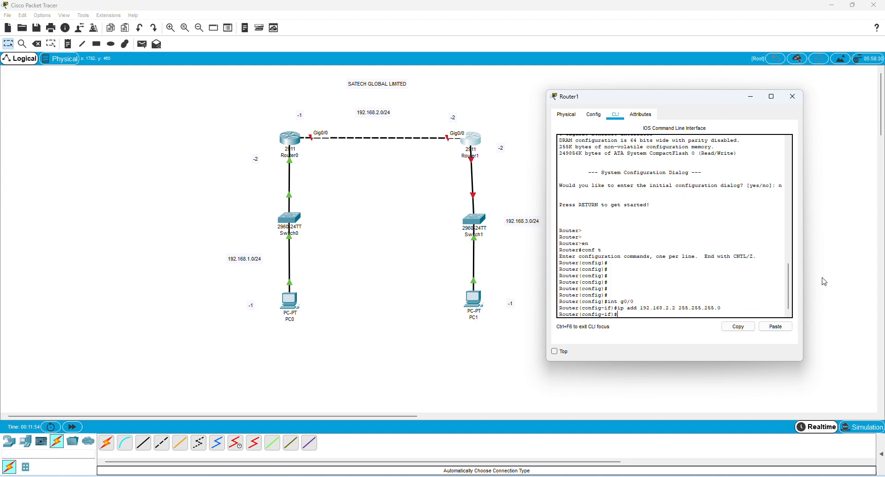
text(no sh)
key(Return)
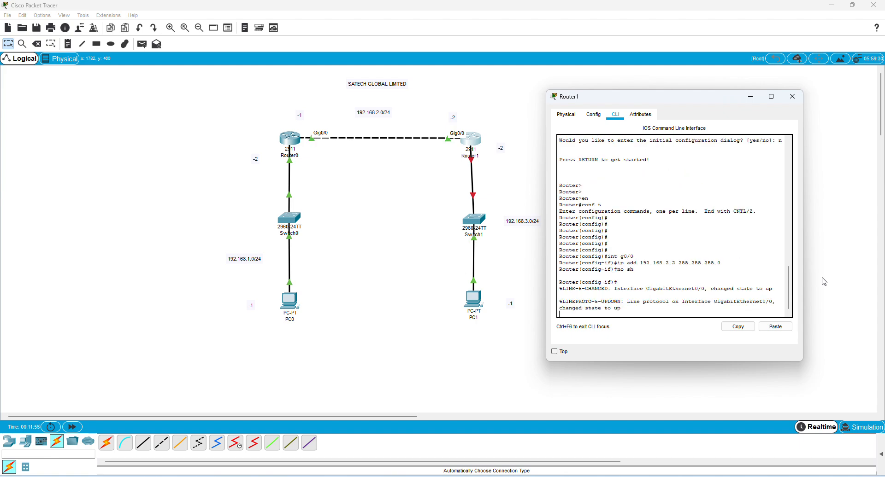
click(793, 96)
Reopen Router1's command line and enter configuration mode for interface g0/1 with int g0/1
mouse_move(474, 174)
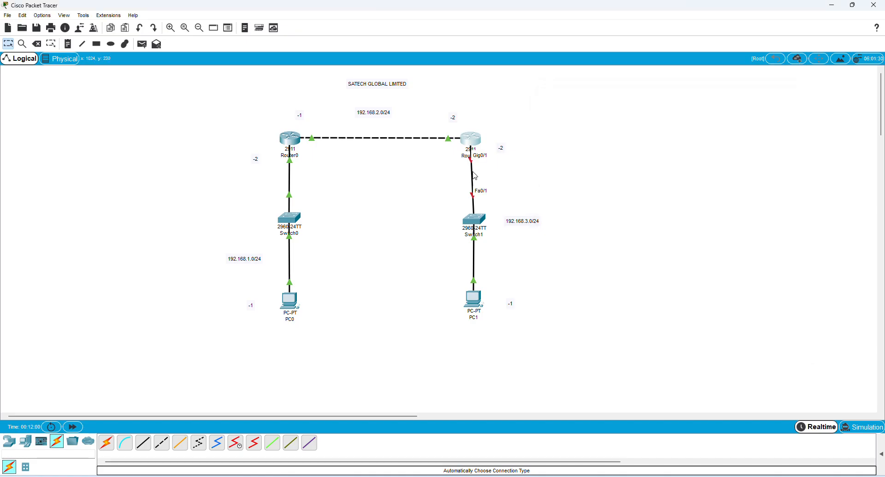
click(471, 140)
drag(469, 108, 667, 110)
click(581, 312)
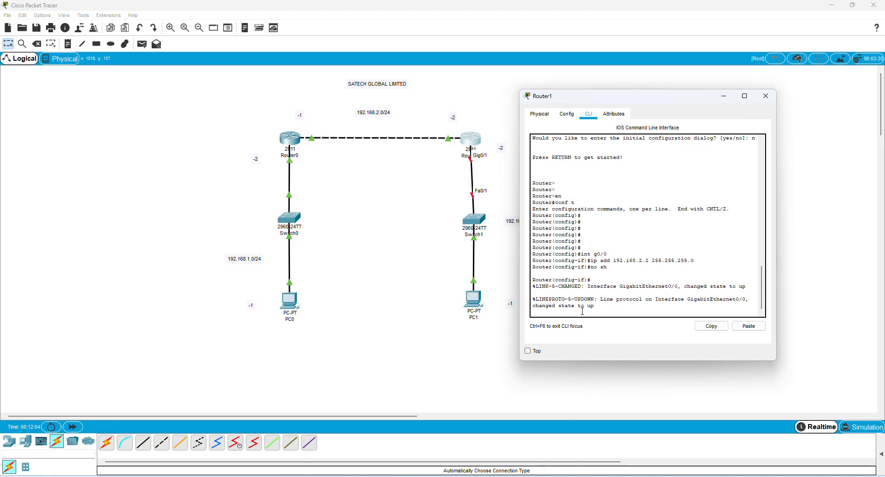
key(Return)
key(Return)
text(int g0)
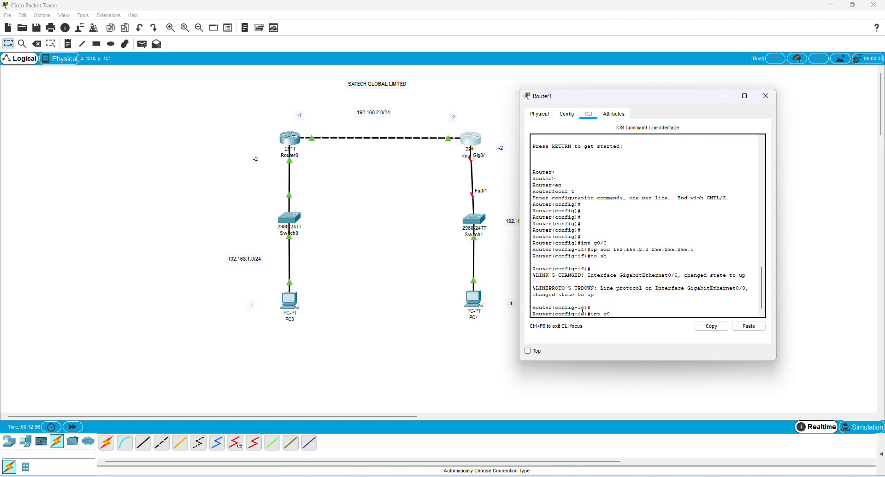
text(/1)
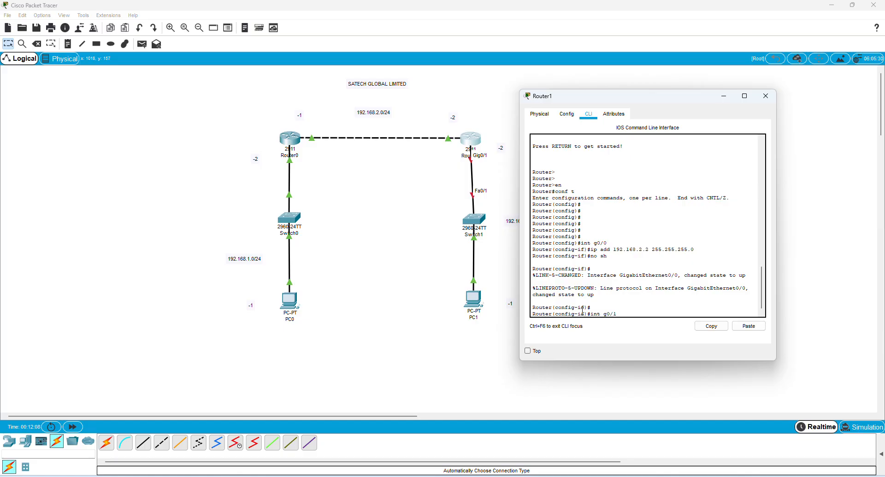
key(Return)
Assign 192.168.3.2 255.255.255.0 to Router1's interface g0/1, enable it with no sh, and close the router window
text(ig-if)#ip add 1)
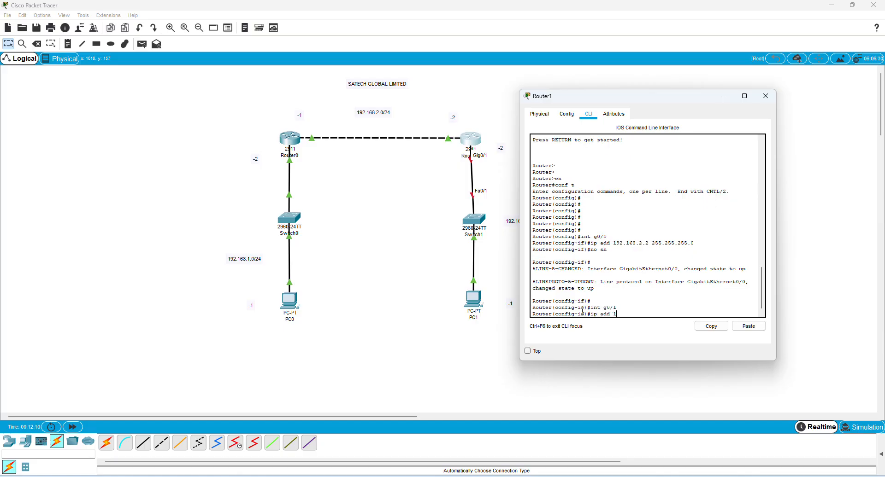
text(92.168.)
text(3.2 255.255.255.)
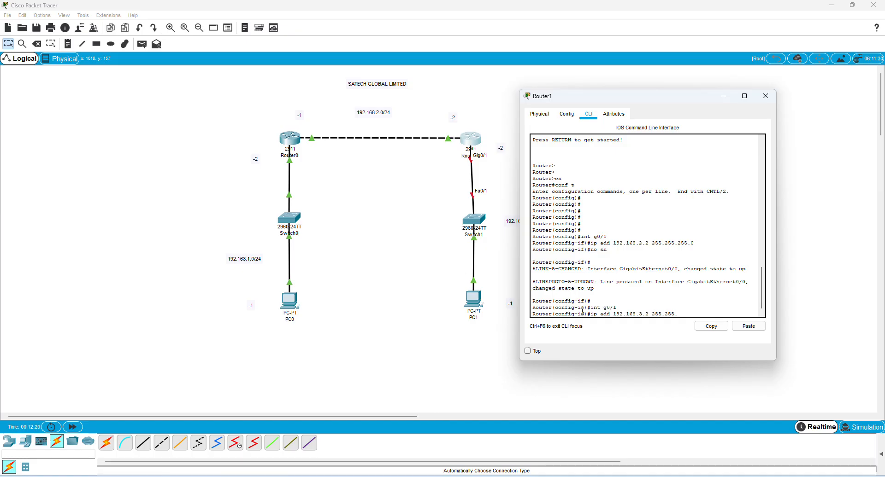
text(255.0)
key(Return)
text(no)
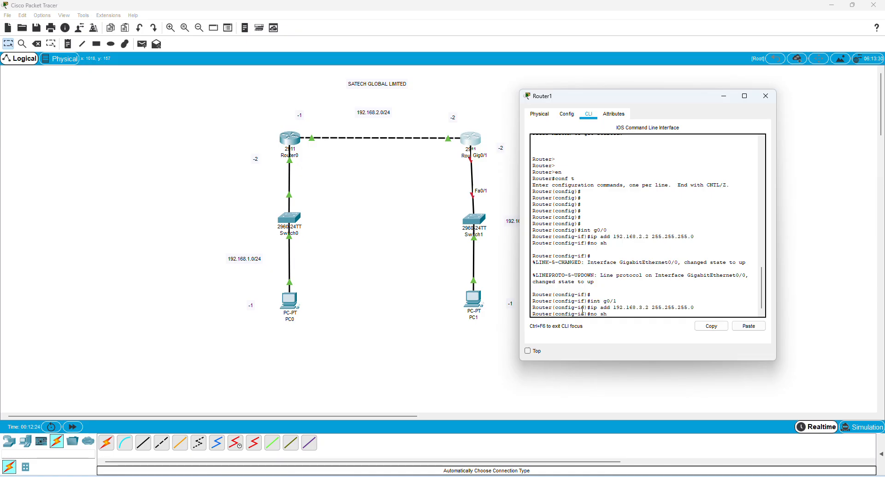
text( sh)
key(Return)
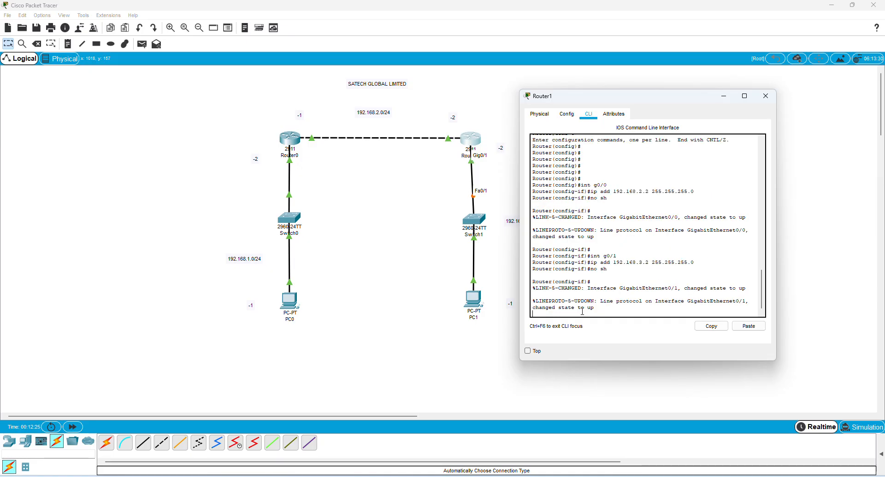
click(766, 98)
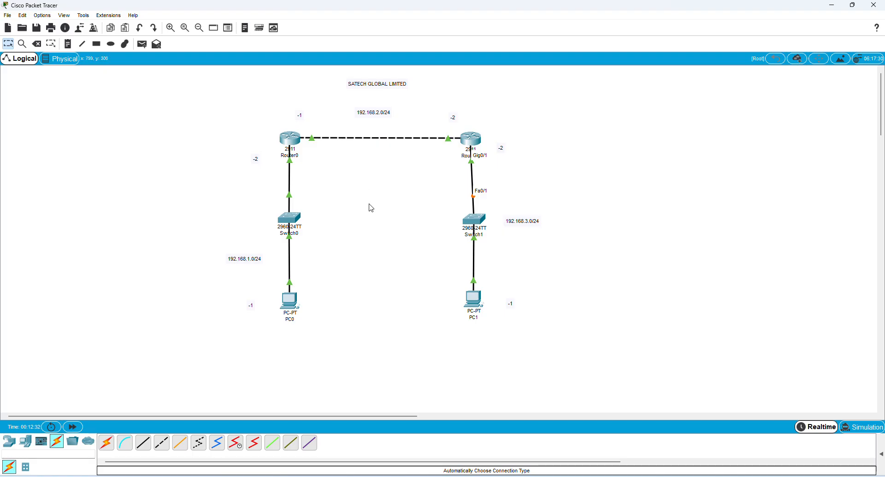
Check PC0's IP address, subnet mask and default gateway in its IP configuration, and close the window
click(295, 306)
click(351, 158)
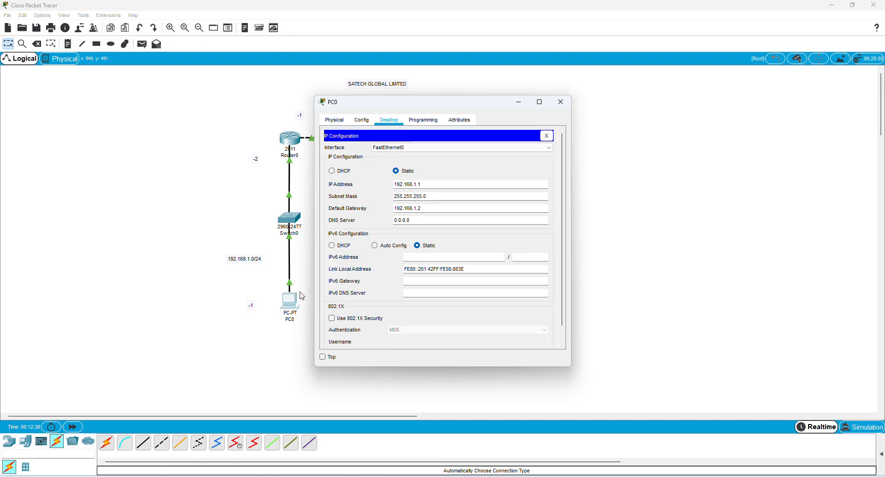
click(560, 101)
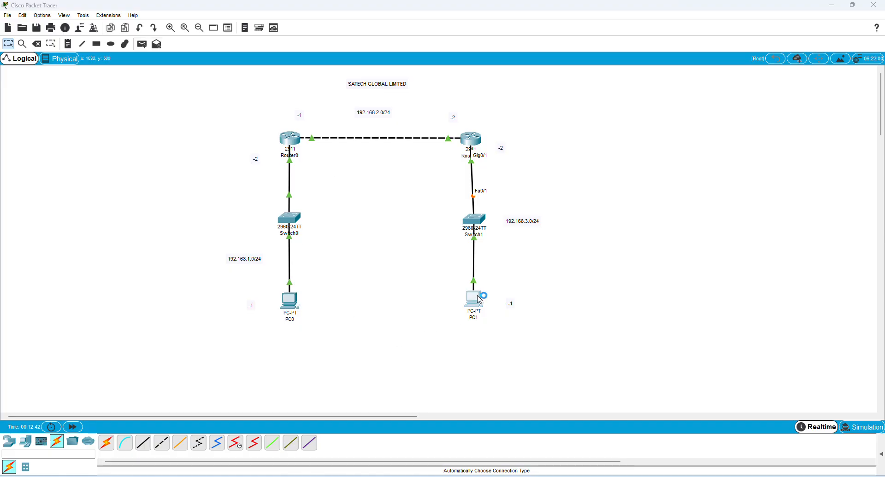
Check PC1's IP address, subnet mask and default gateway in its IP configuration, and close the window
click(473, 301)
drag(455, 106, 657, 106)
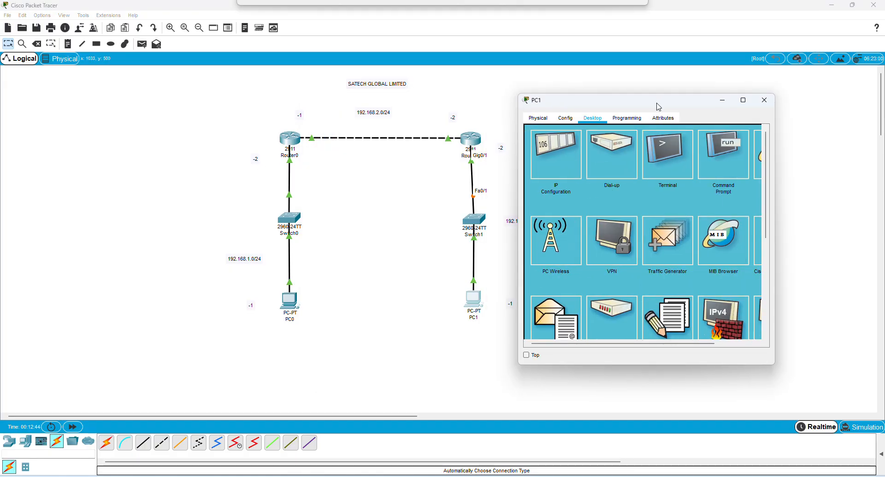
click(553, 154)
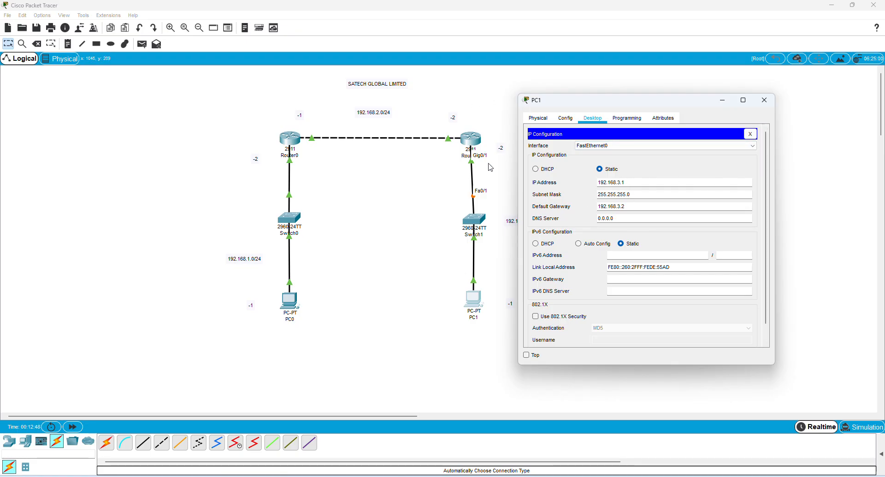
click(764, 100)
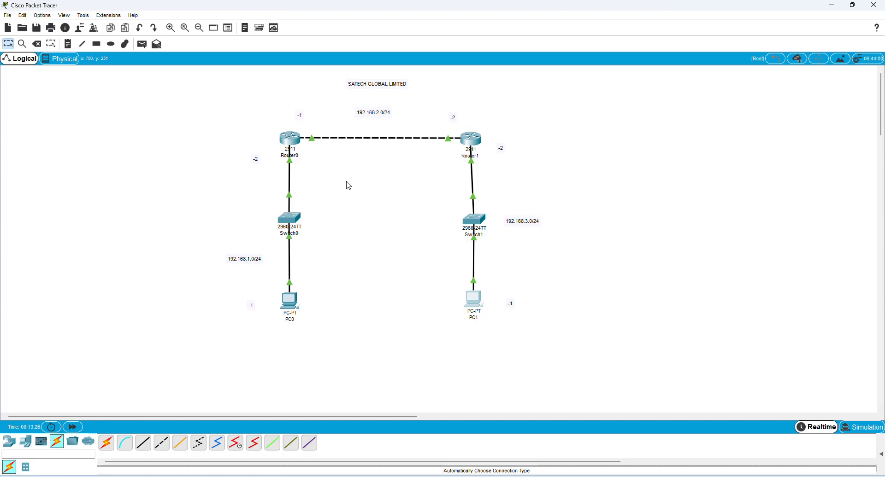
Open Router0's command line beside the topology and return to global configuration mode with exit
click(293, 143)
drag(442, 101, 627, 104)
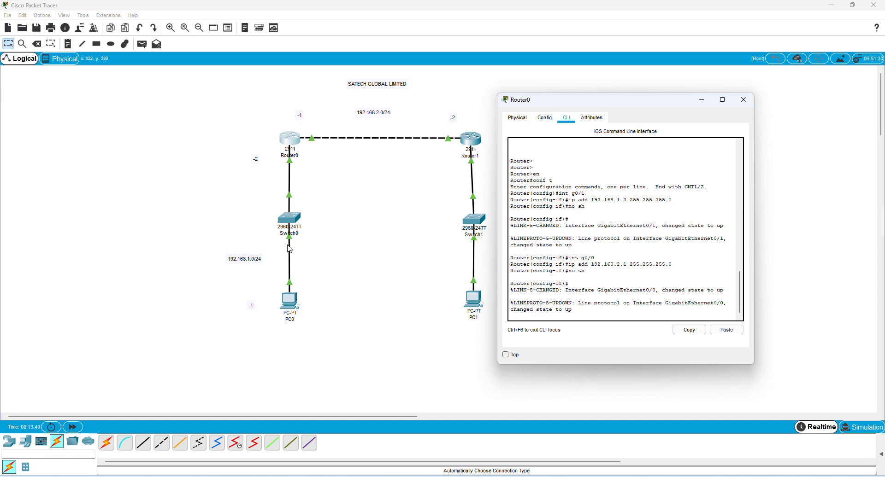
click(644, 105)
drag(660, 104, 727, 119)
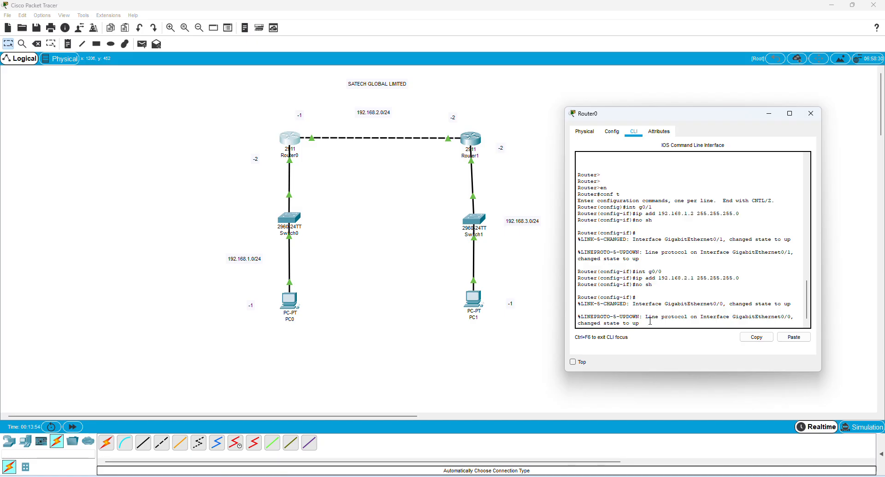
key(Return)
key(Return)
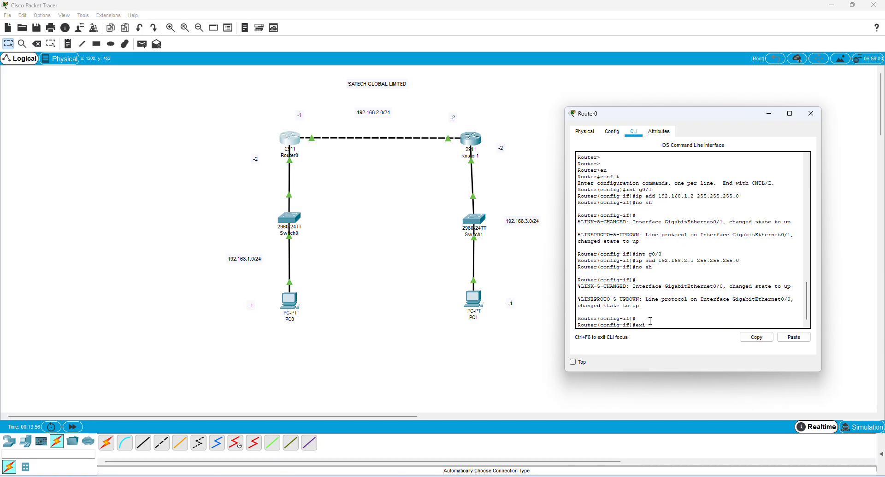
text(exit)
key(Return)
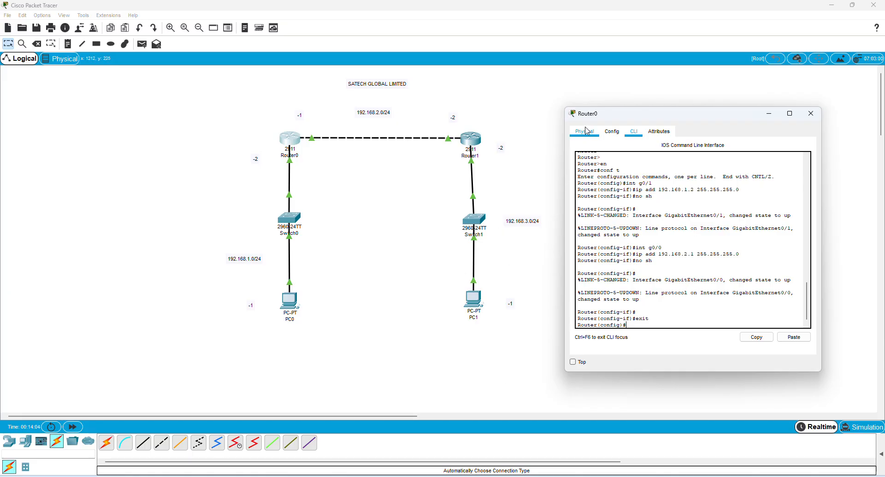
Add a static route on Router0 with ip route 192.168.3.0 255.255.255.0 192.168.2.2, and close the router window
drag(709, 114, 692, 97)
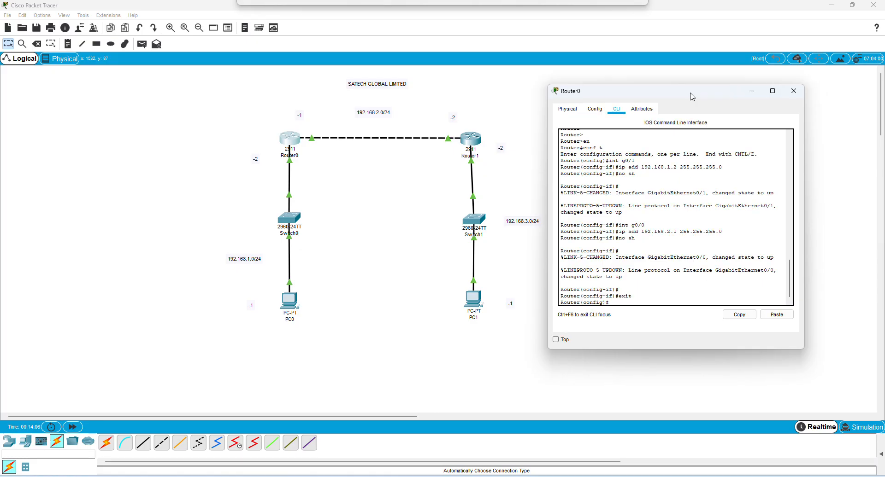
drag(651, 348, 656, 396)
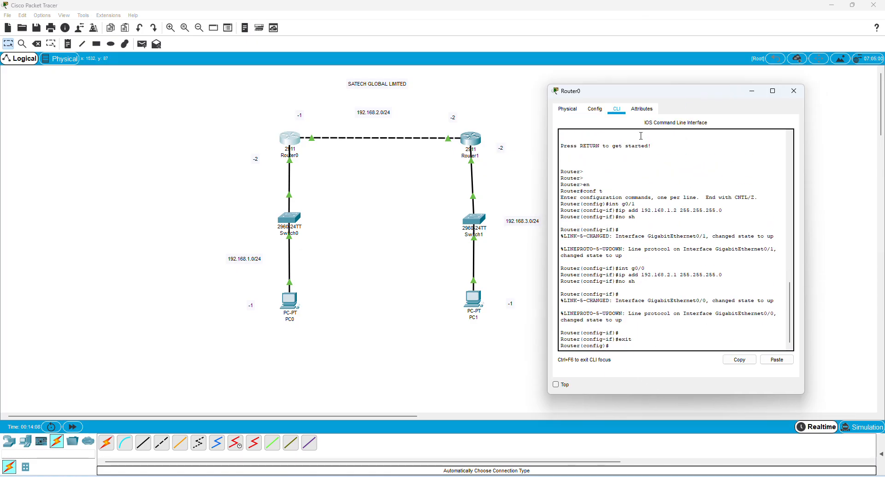
drag(669, 98, 668, 86)
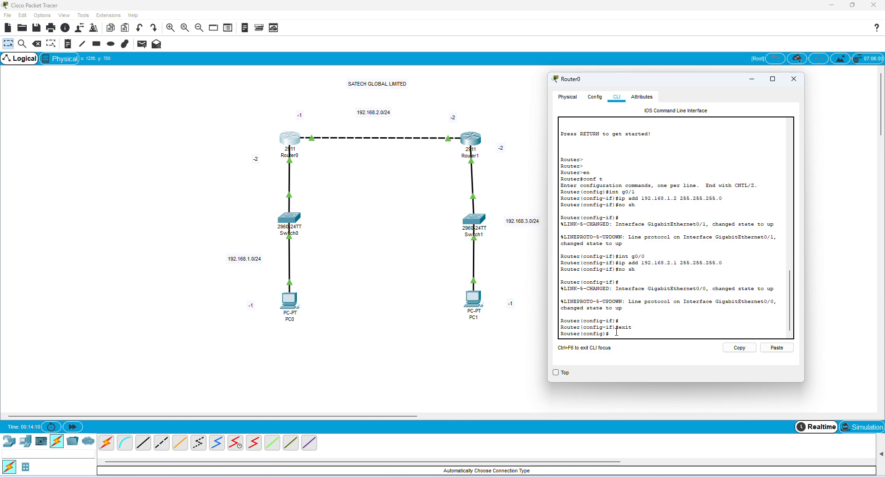
text(p route)
click(324, 157)
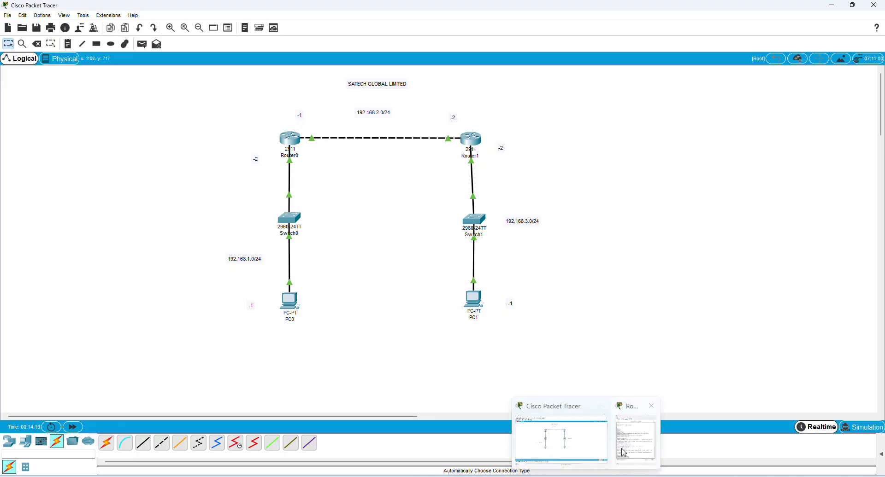
click(635, 438)
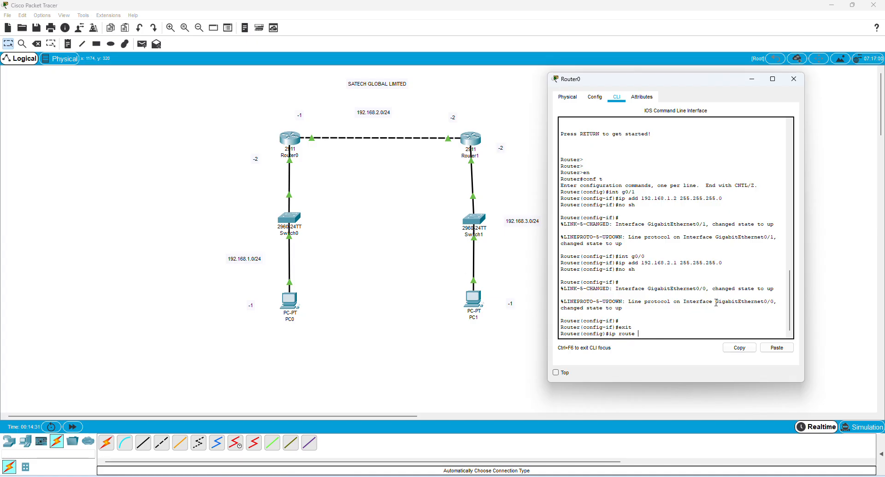
text(192.168.3.0)
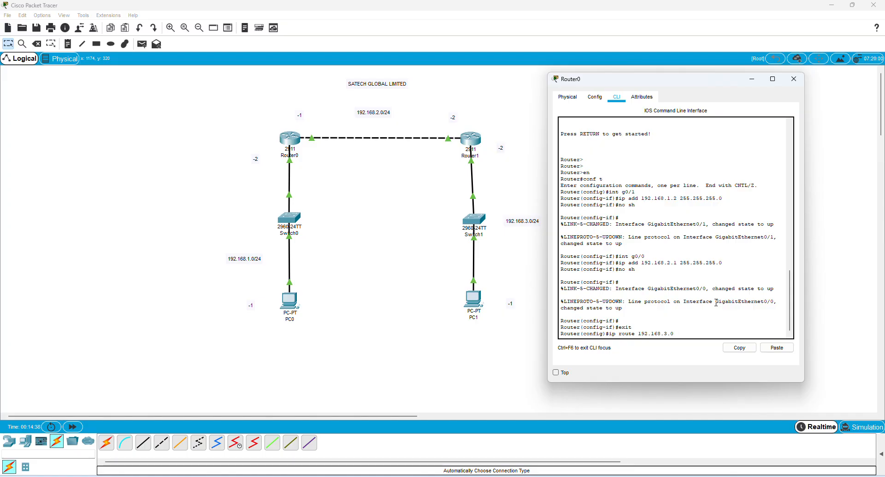
text( 255.2)
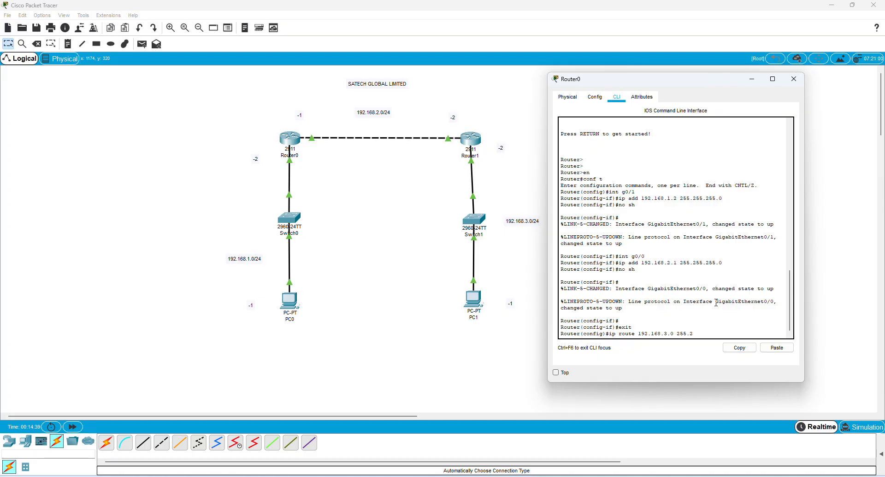
text(55.255.0 19)
text(2.168.2.2)
key(Return)
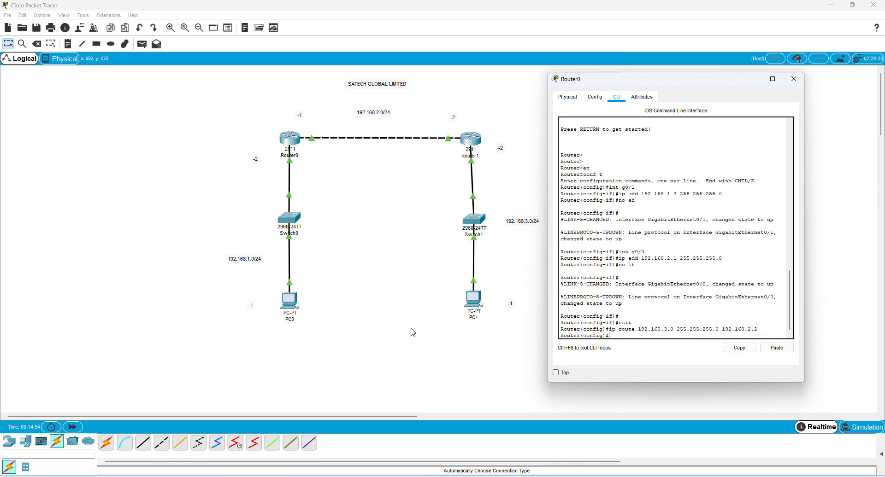
click(795, 81)
Open Router1's command line beside the topology and return to global configuration mode with exit
click(474, 140)
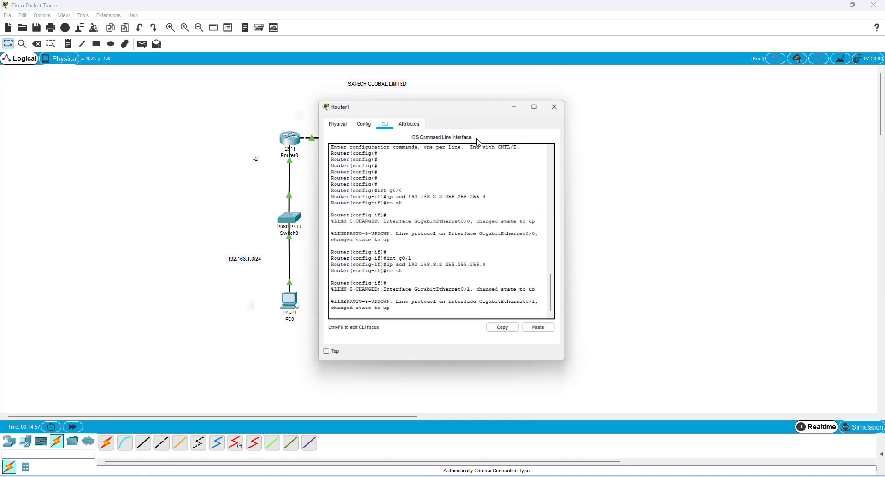
drag(474, 107, 701, 96)
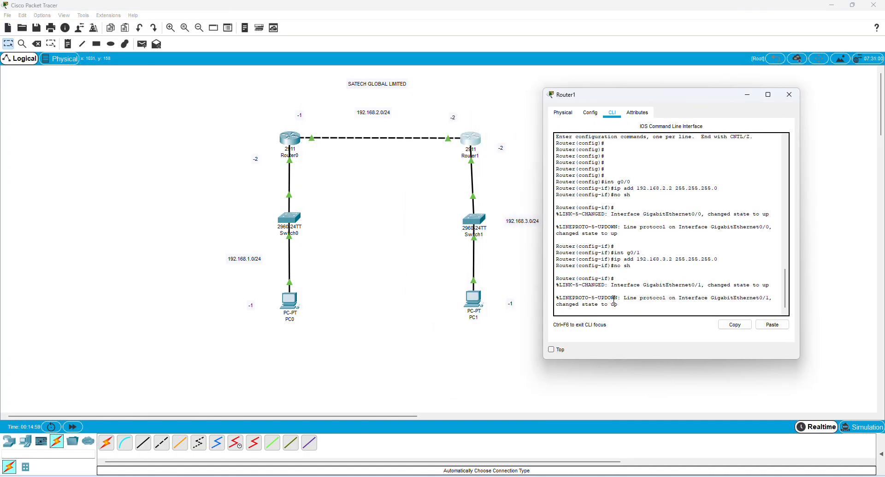
key(Return)
key(Return)
key(Return)
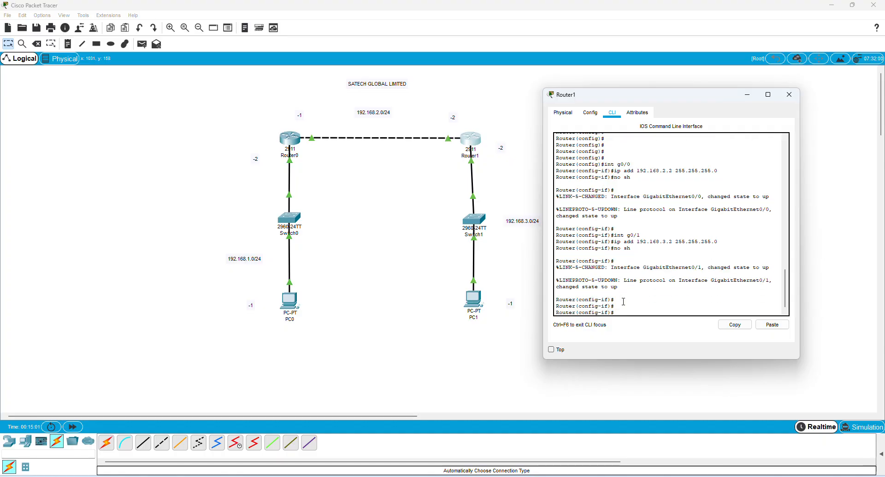
text(exit)
key(Return)
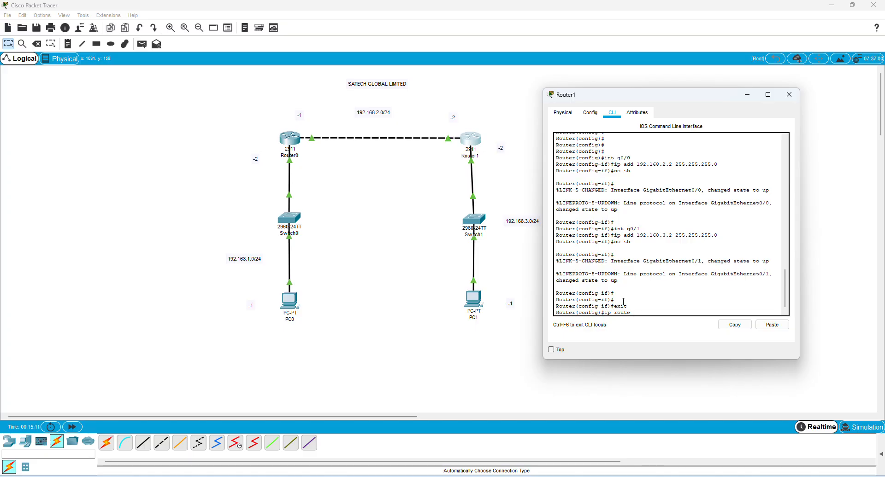
Add a static route on Router1 with ip route 192.168.1.0 255.255.255.0 192.168.2.1, and close the router window
text(192.168.1.0 255.255.255.0 192.1)
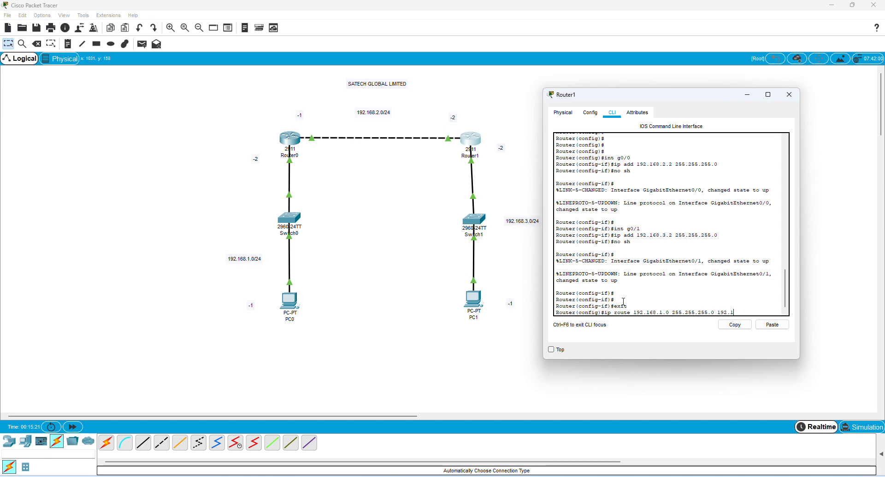
text(68.2.1)
key(Return)
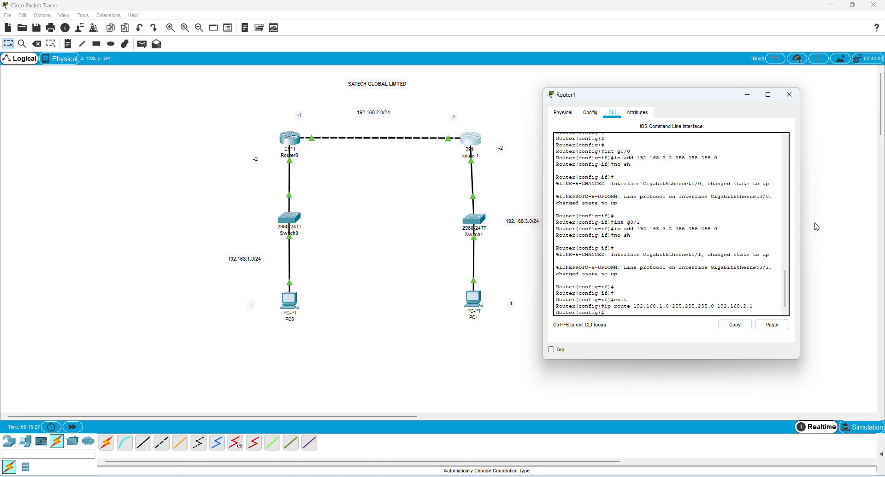
click(791, 95)
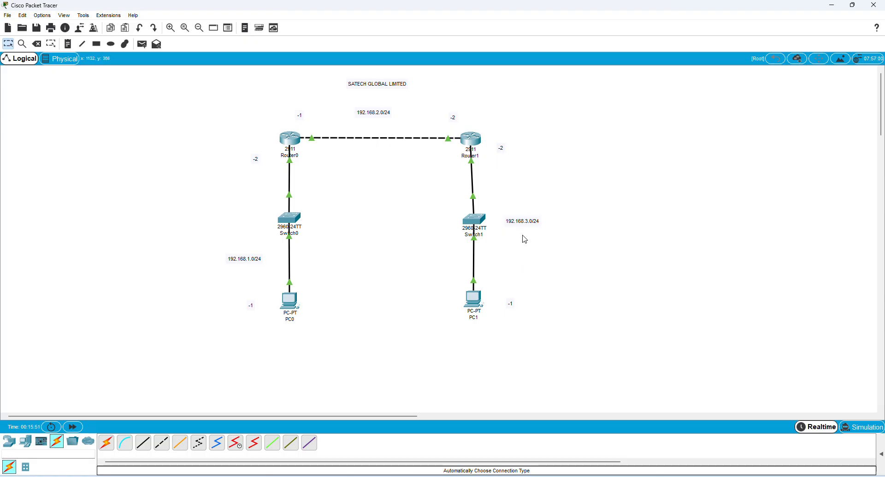
Open Router0's command line beside the topology and leave global configuration mode with exit
click(291, 143)
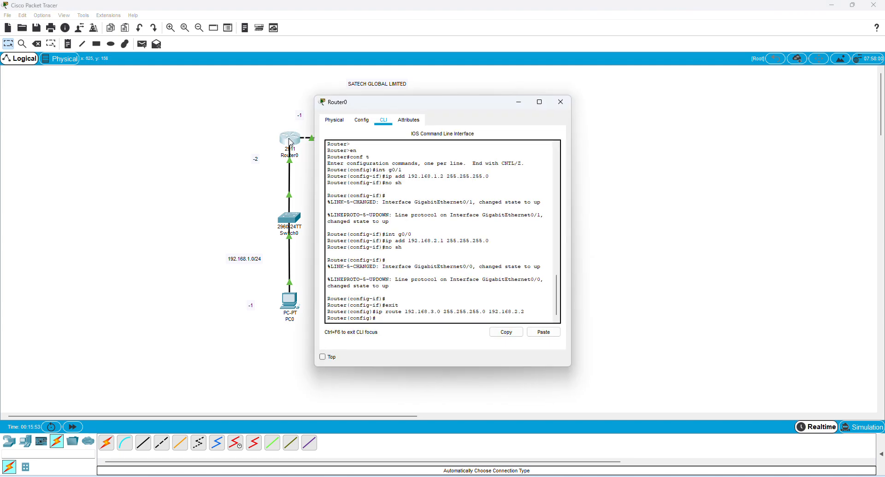
drag(629, 104, 665, 104)
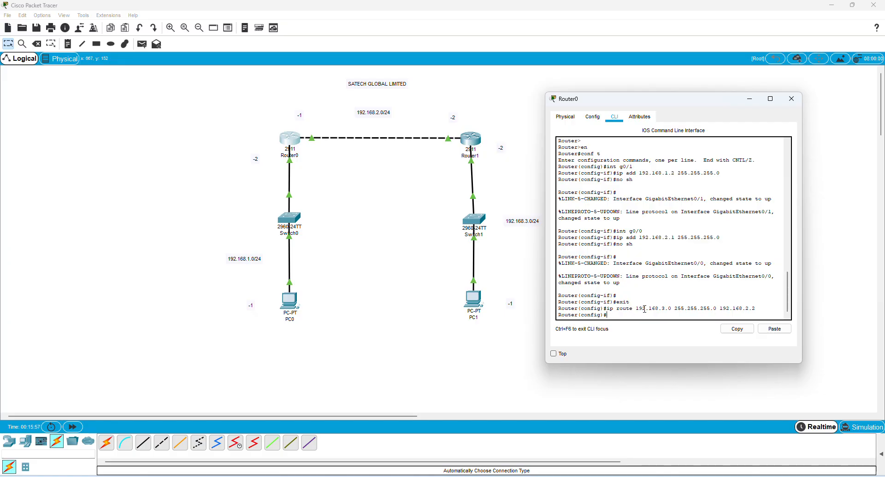
key(Return)
key(Return)
key(Return)
key(Return)
key(Return)
key(Return)
key(Return)
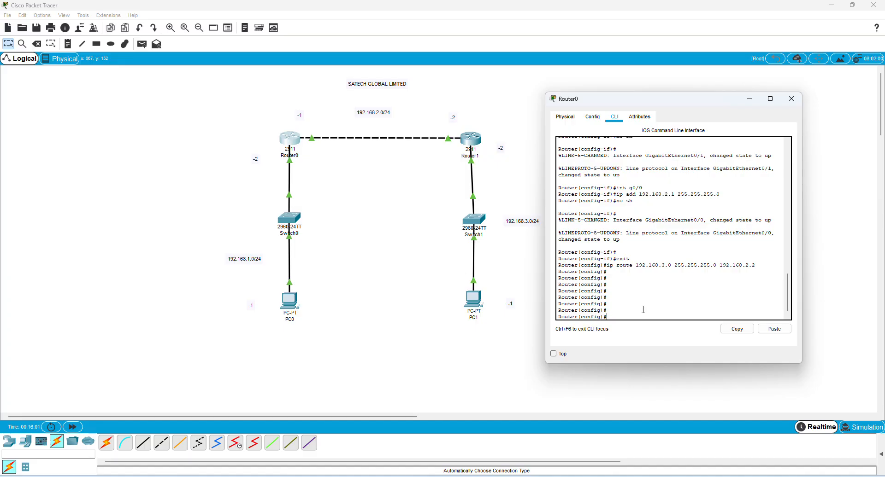
text(exit)
key(Return)
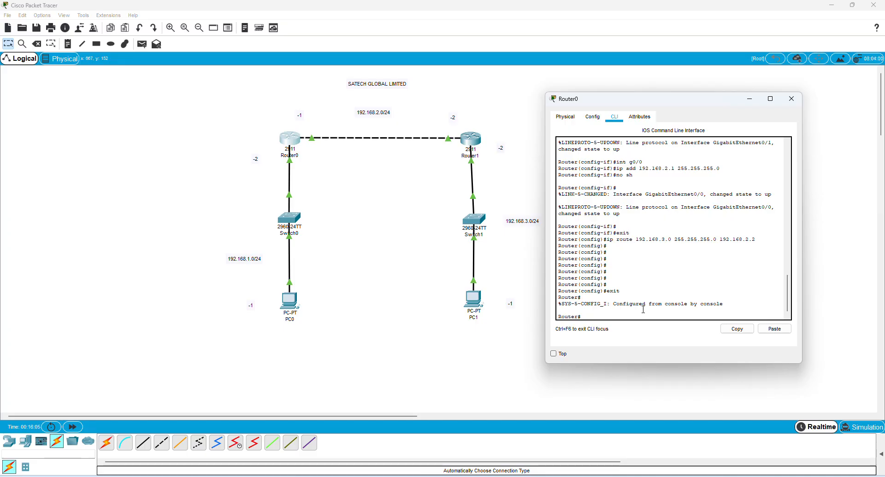
Display Router0's routing table with sh ip route to check its static route, and close the router window
text(sh ip route)
key(Return)
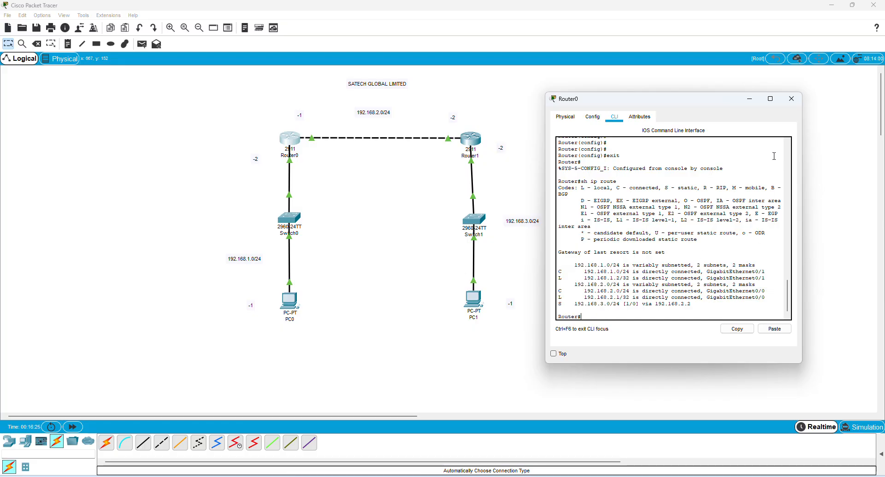
click(793, 99)
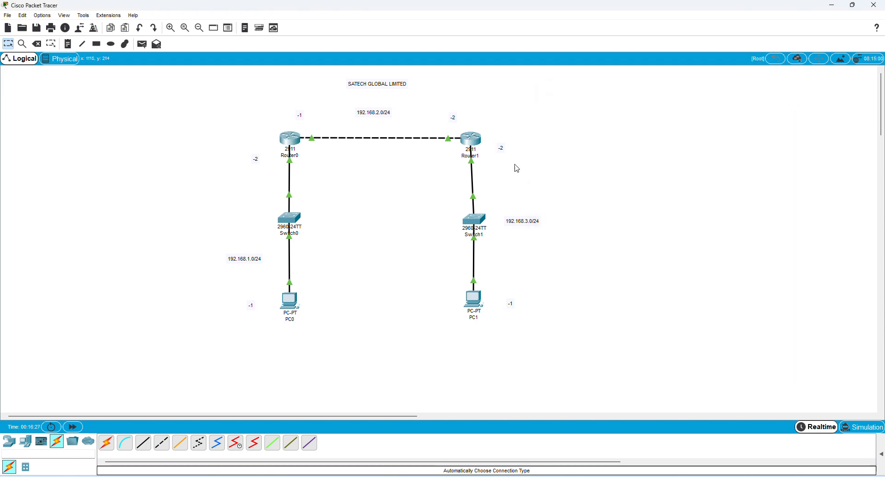
Open Router1's command line and leave global configuration mode with exit
click(468, 146)
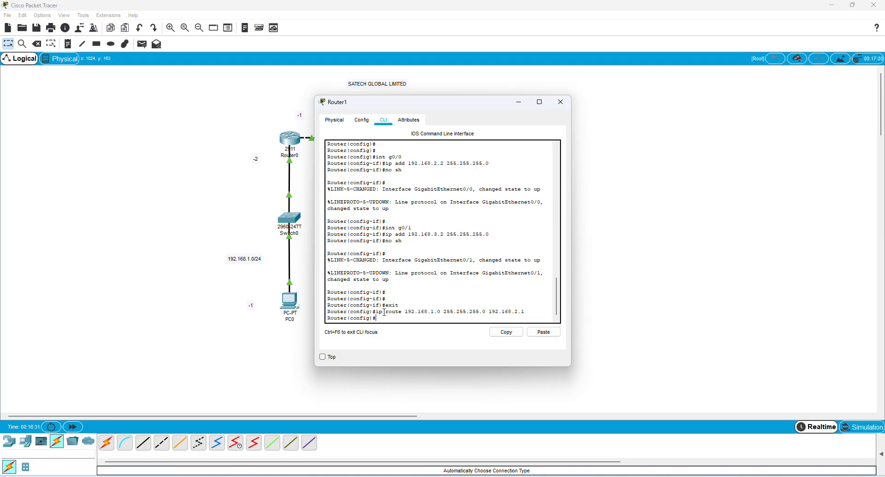
key(Return)
key(Return)
key(Return)
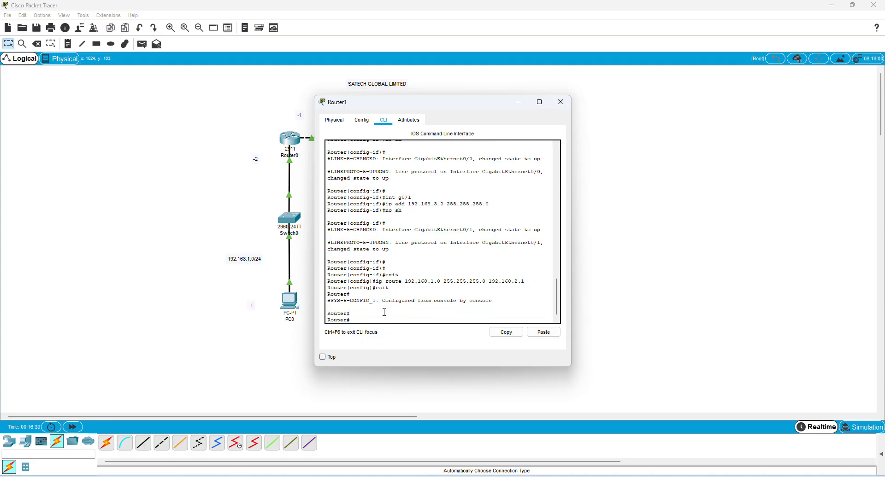
Display Router1's routing table with sh ip route, check its routes beside the topology, and close the router window
text(ip route)
key(BackSpace)
key(BackSpace)
key(BackSpace)
key(BackSpace)
key(BackSpace)
key(BackSpace)
key(BackSpace)
text(sh ip route)
key(Return)
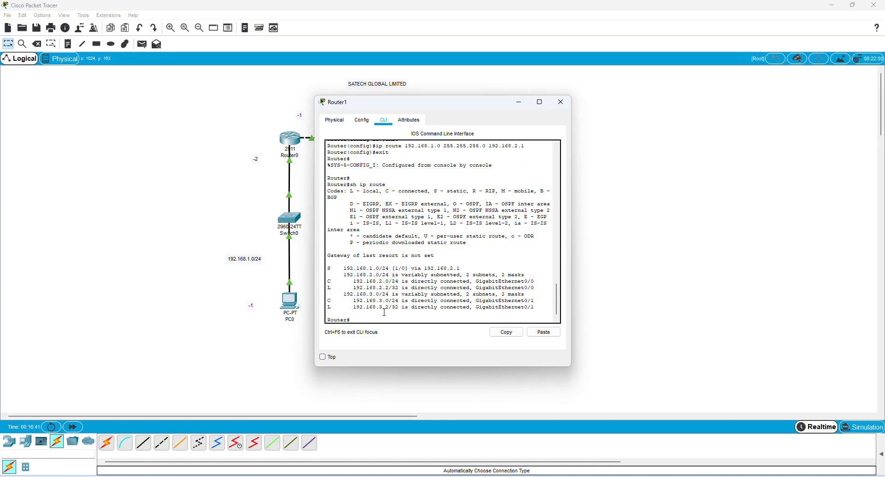
drag(446, 105, 702, 100)
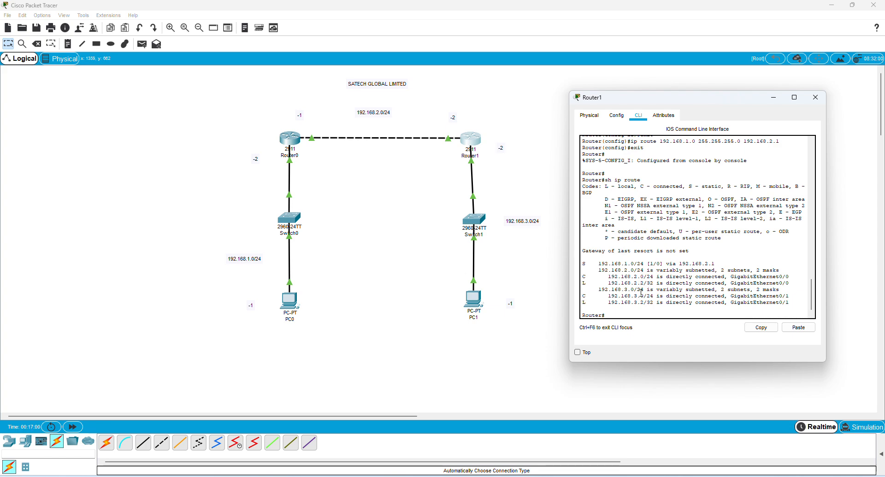
click(815, 98)
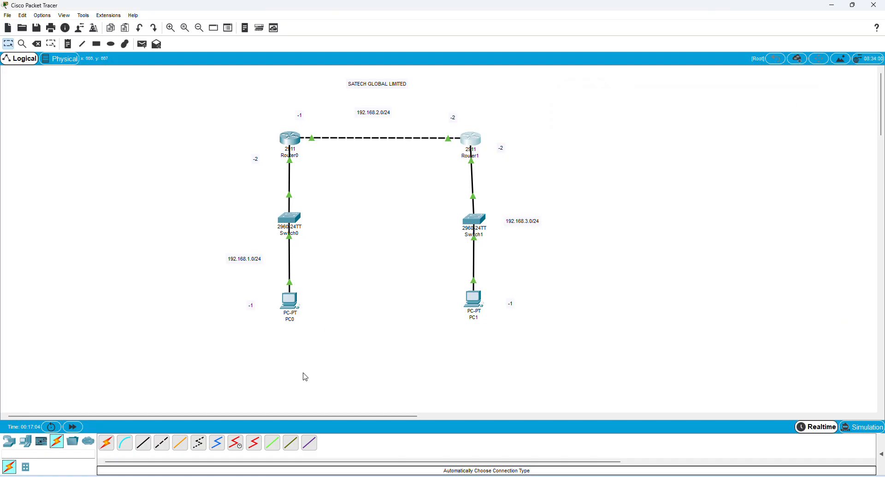
Open PC0's Command Prompt beside the topology and test connectivity to PC1 with ping 192.168.3.1
click(291, 302)
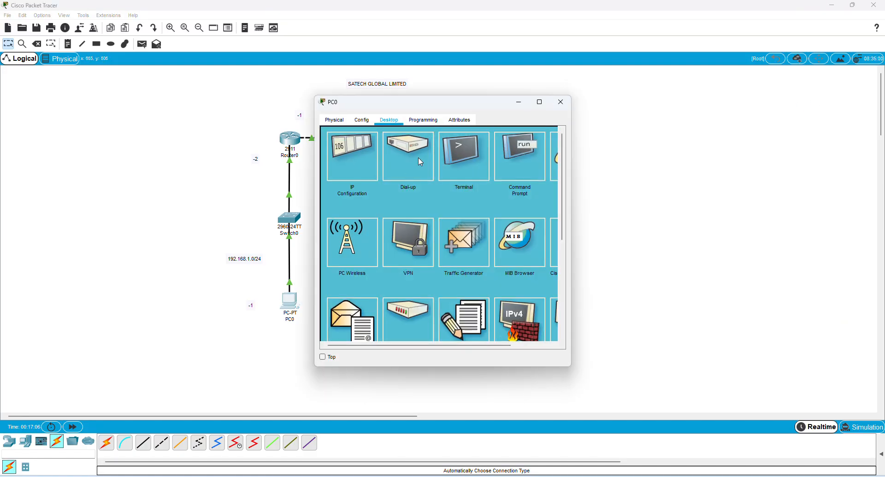
drag(454, 103, 682, 107)
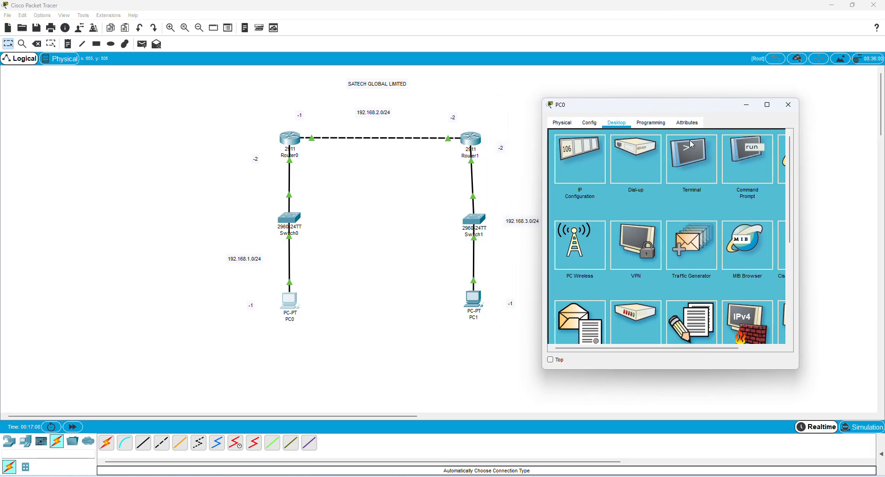
click(737, 154)
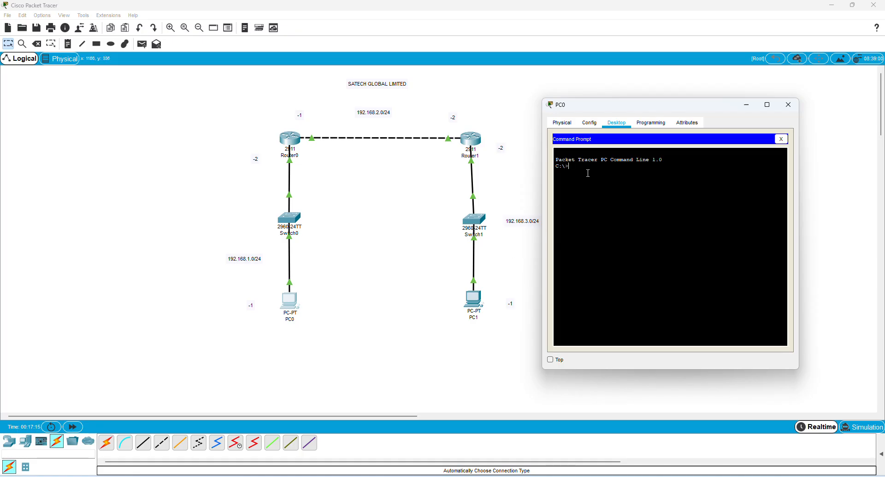
text(ping 192.168.3.1)
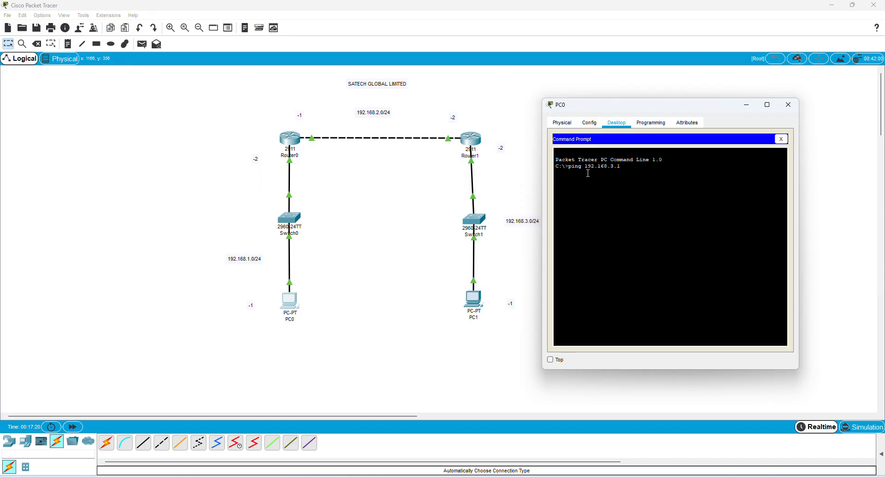
key(Return)
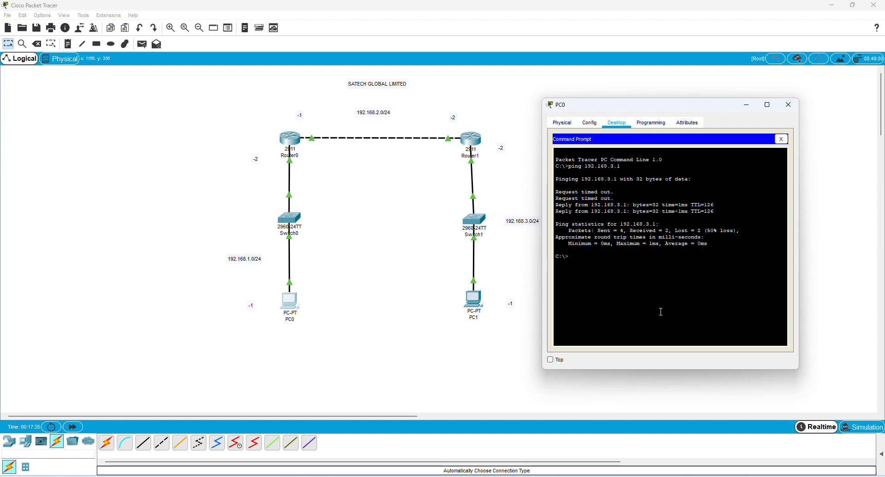
Repeat the ping to 192.168.3.1 from PC0, and close the PC0 window
key(Up)
key(Return)
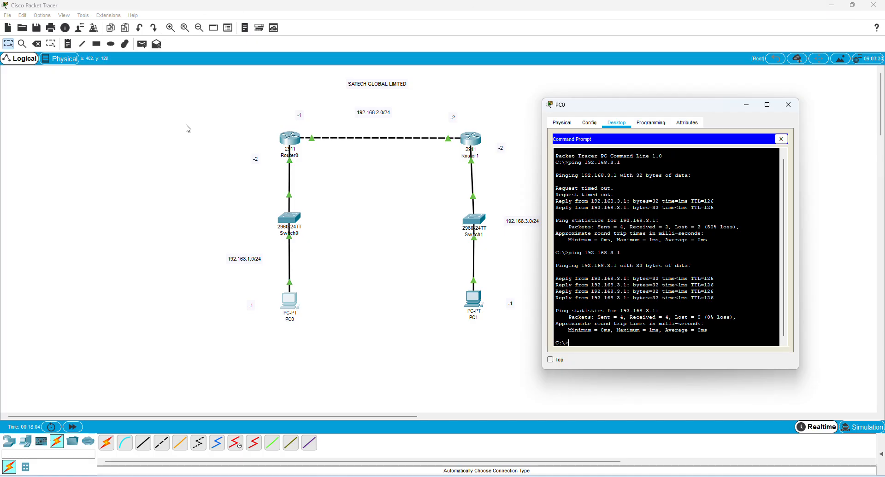
click(789, 107)
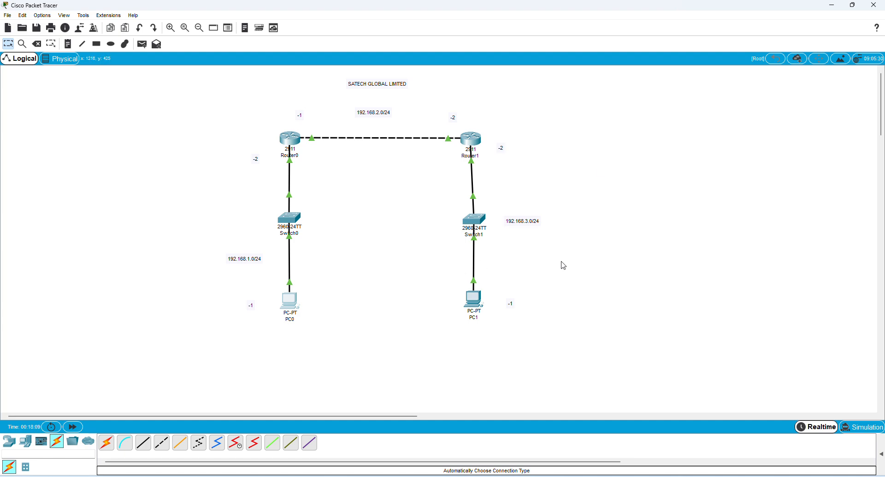